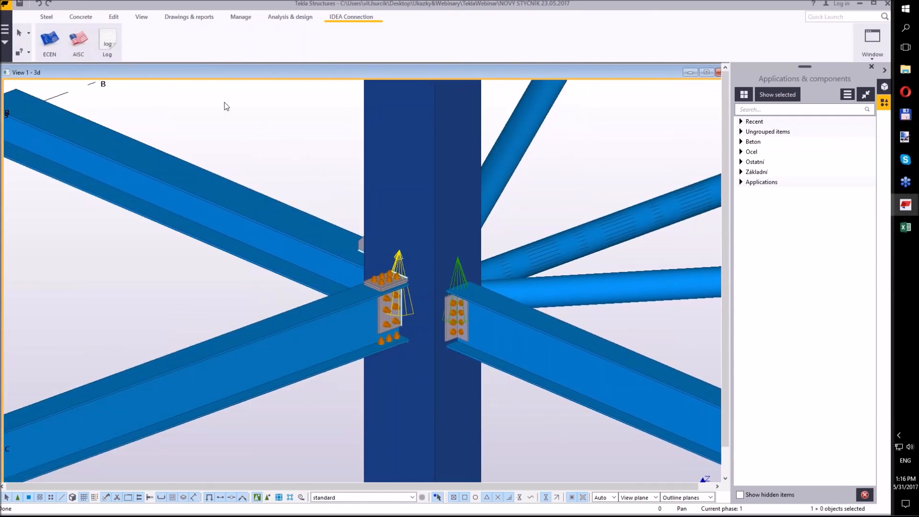
# Step: Start the ECEN connection export at the column's joint node and select the column, three beams and three tubular braces as members
pyautogui.click(51, 46)
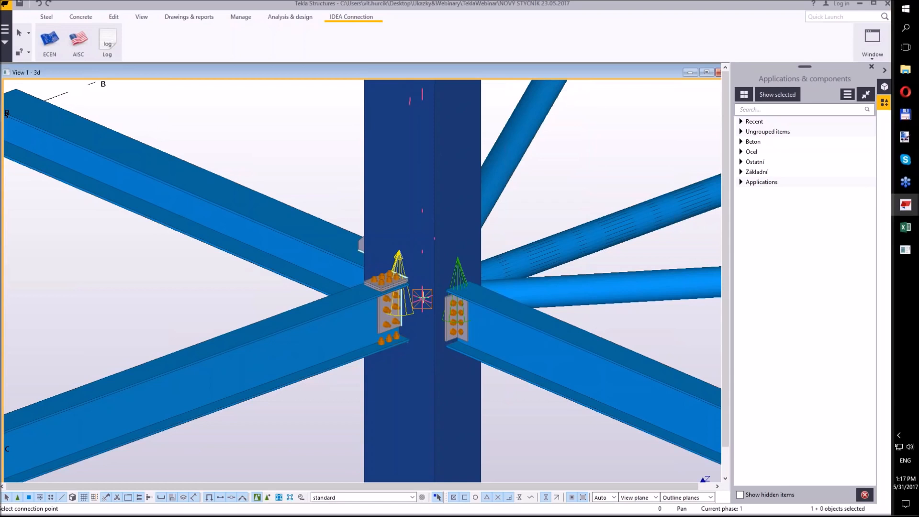
pyautogui.click(422, 297)
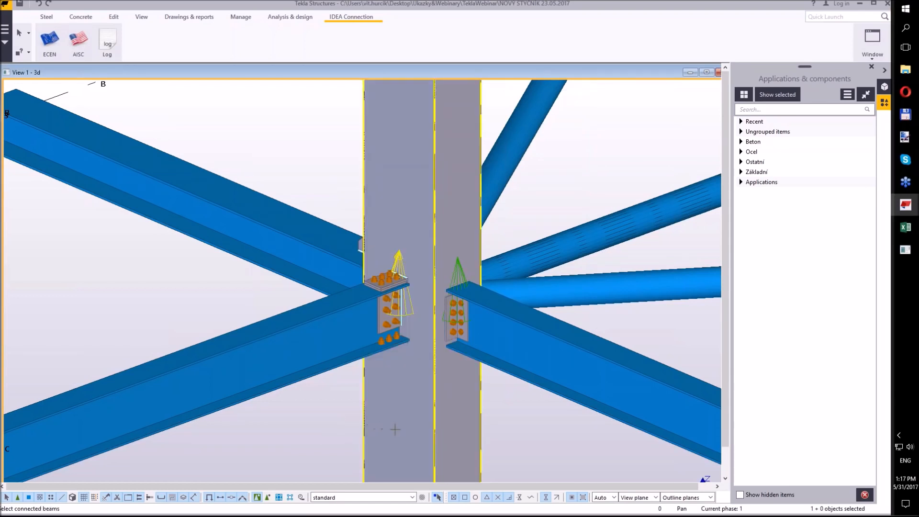
pyautogui.click(541, 373)
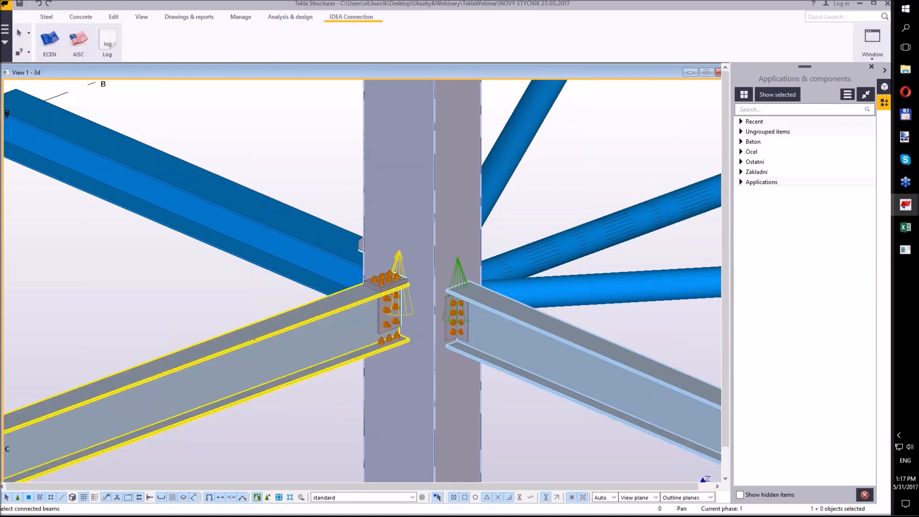
pyautogui.click(254, 336)
pyautogui.click(285, 244)
pyautogui.click(516, 149)
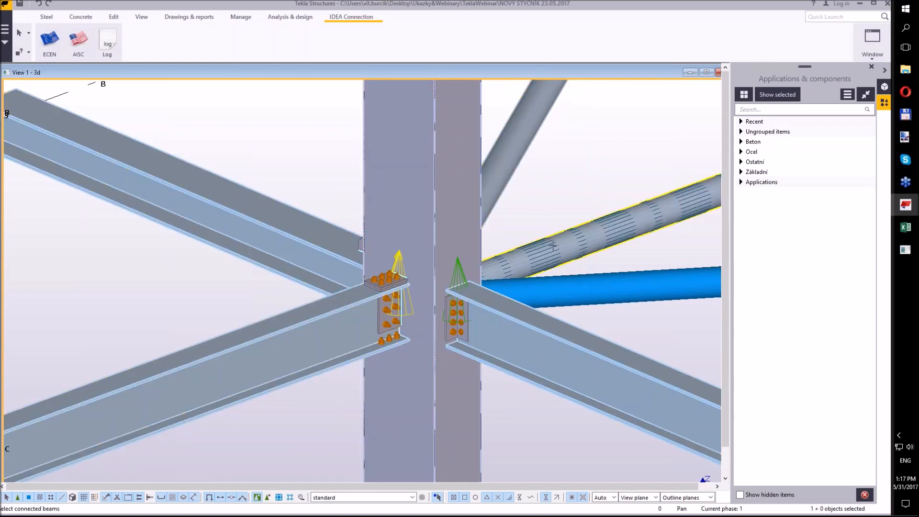
pyautogui.click(568, 263)
pyautogui.middleClick(329, 184)
# Step: Select the plates and bolts around the joint as connection parts and finish the export to IDEA StatiCa Connection
pyautogui.moveTo(328, 180); pyautogui.dragTo(511, 414)
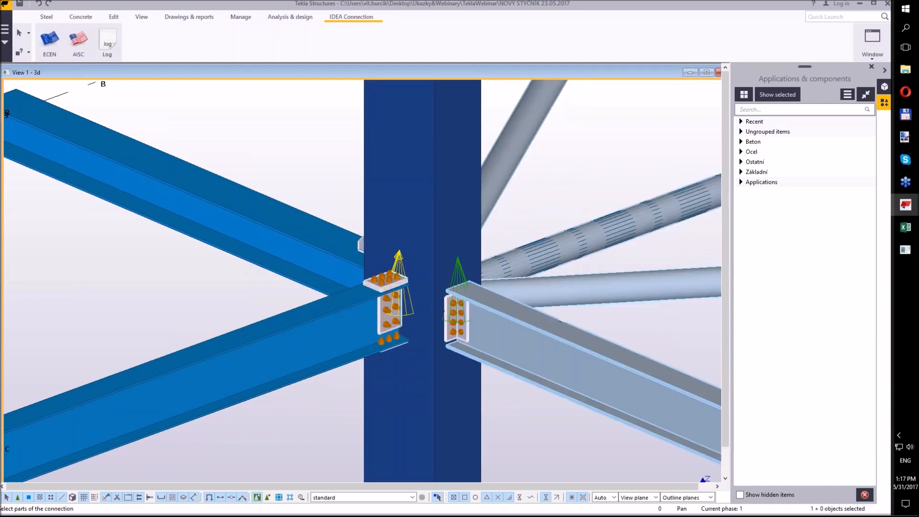
pyautogui.middleClick(502, 410)
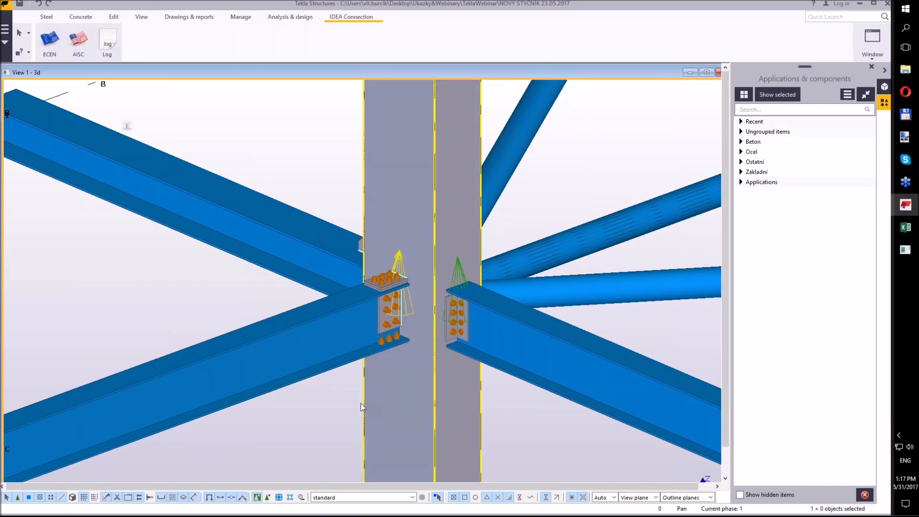
pyautogui.click(506, 370)
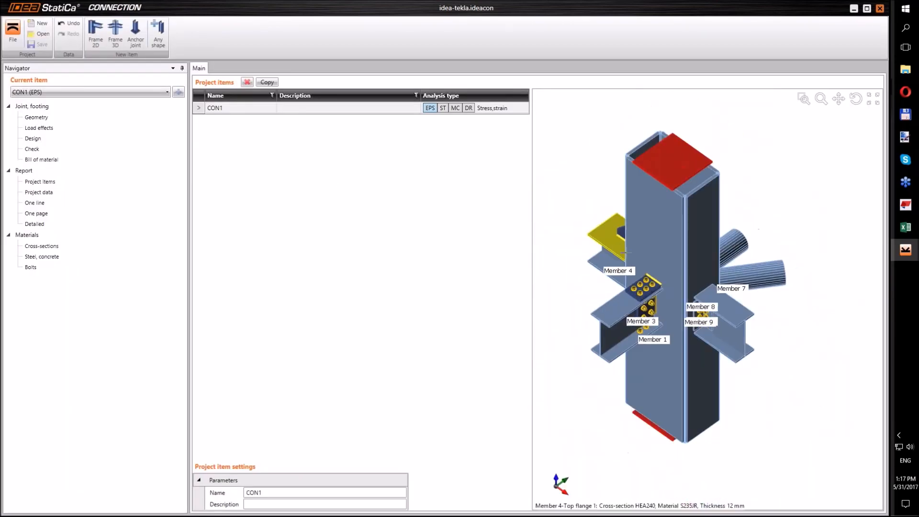
# Step: Open the imported joint's geometry data and show the properties of Member 4
pyautogui.scroll(2, 648, 266)
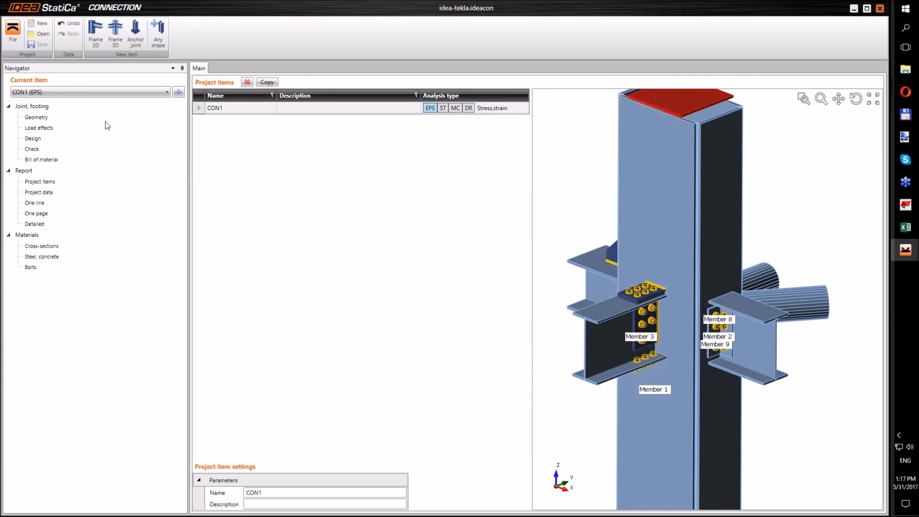
pyautogui.click(111, 119)
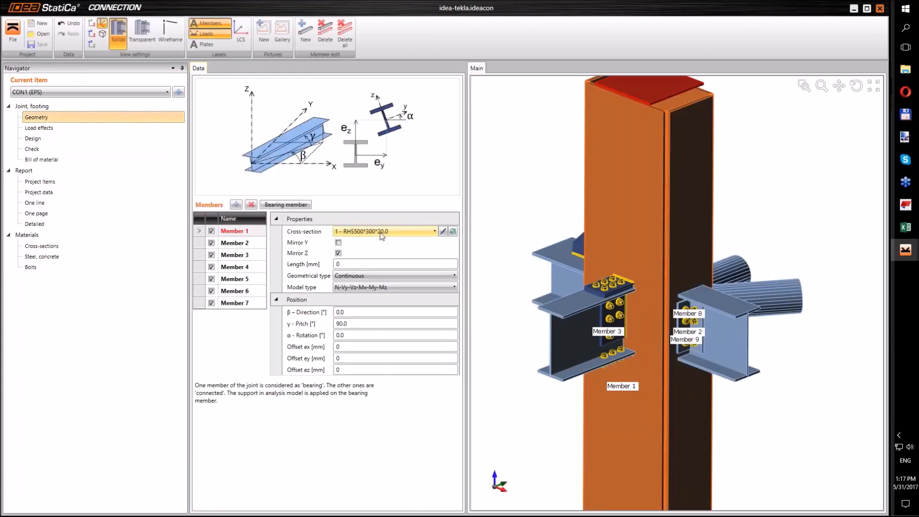
pyautogui.click(197, 266)
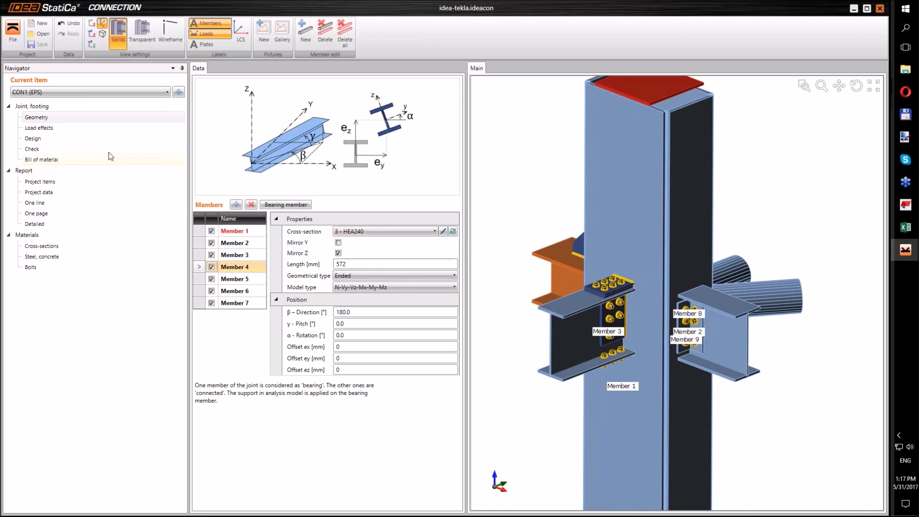
# Step: Add a load effect to the joint and turn on the equilibrium check
pyautogui.click(45, 128)
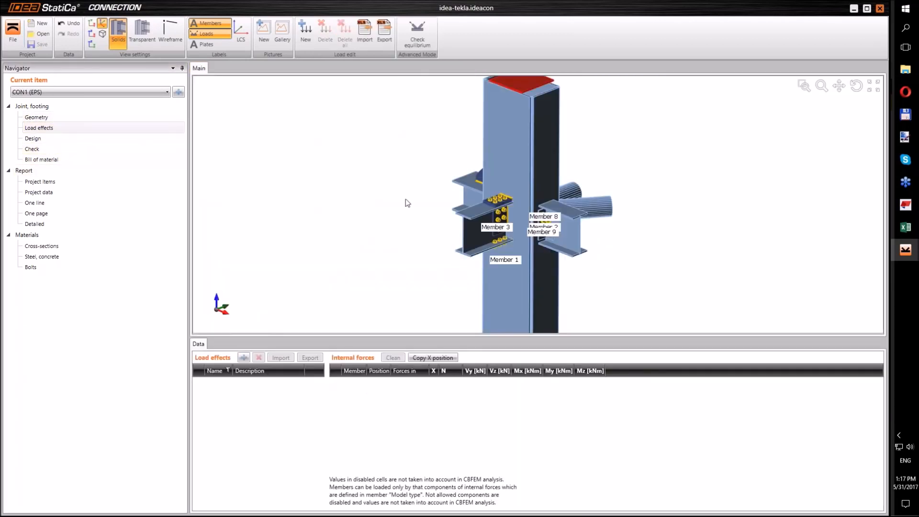
pyautogui.scroll(-2, 413, 199)
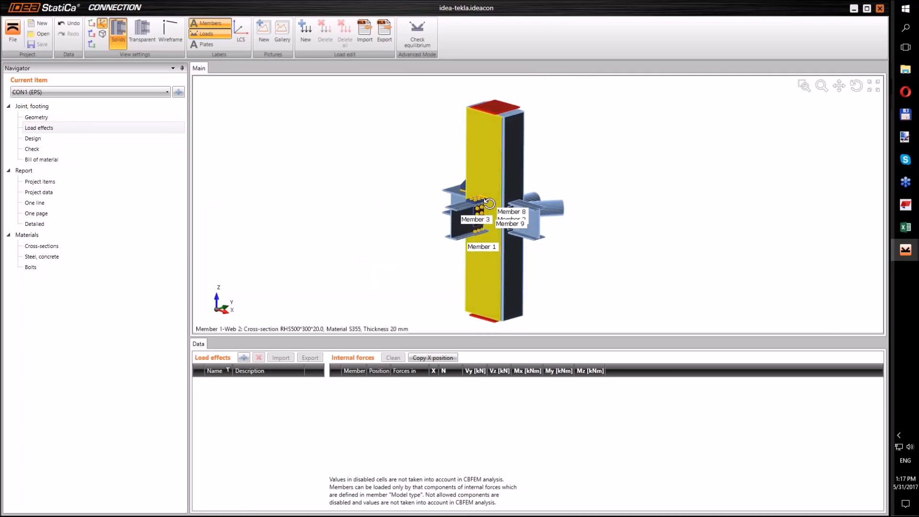
pyautogui.scroll(2, 491, 211)
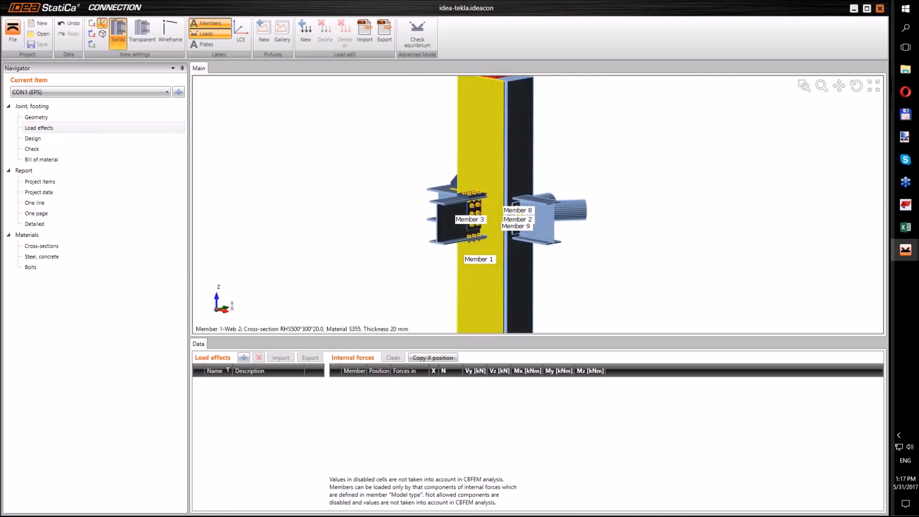
pyautogui.click(245, 357)
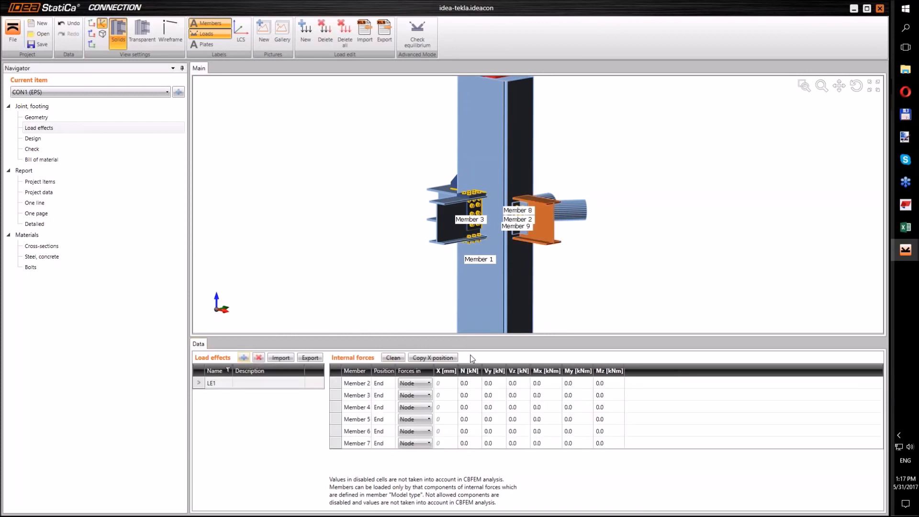
pyautogui.moveTo(546, 281); pyautogui.dragTo(554, 293, button='middle')
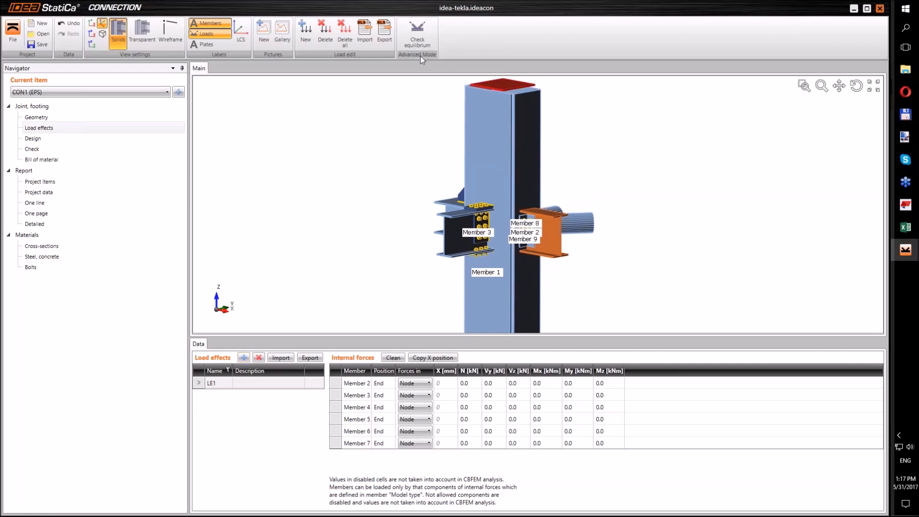
pyautogui.click(417, 41)
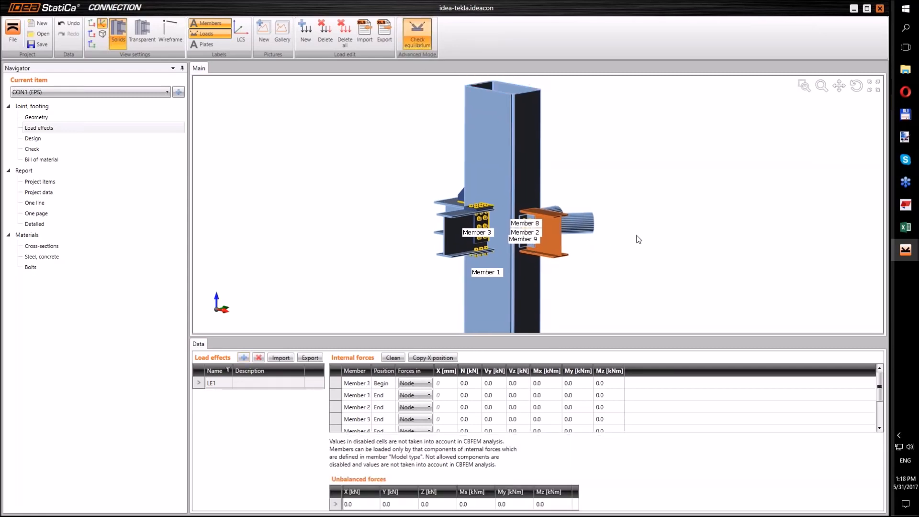
# Step: Switch to the LoadsData workbook in Excel and copy the internal forces in D3:I10, covering N to Mz
pyautogui.click(904, 227)
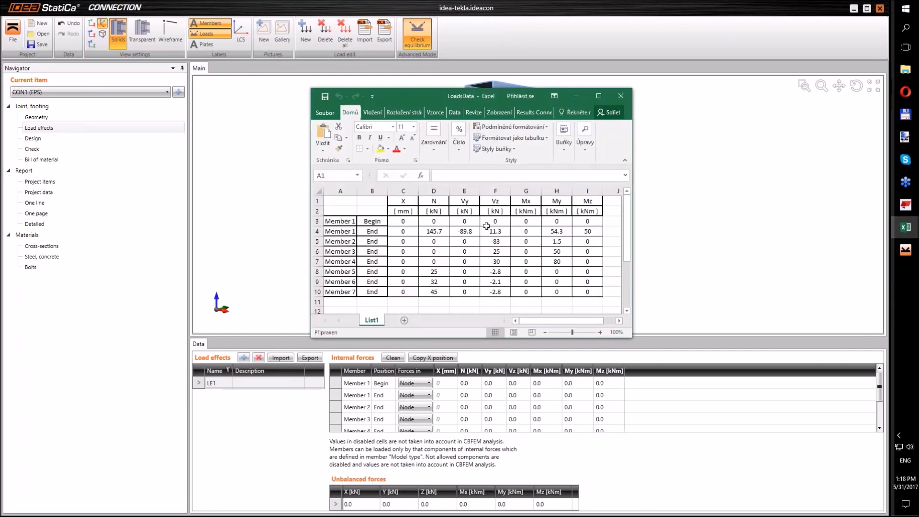
pyautogui.moveTo(435, 222); pyautogui.dragTo(588, 291)
pyautogui.hotkey('ctrl', 'c')
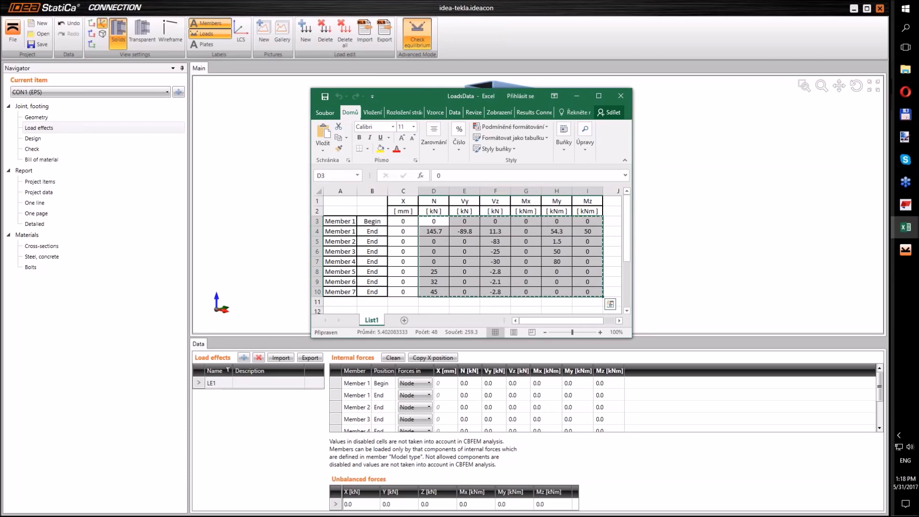
pyautogui.click(639, 61)
# Step: Import the copied forces as load effects starting at Member 1 Begin, column N, replacing the existing loads
pyautogui.click(281, 357)
pyautogui.click(371, 185)
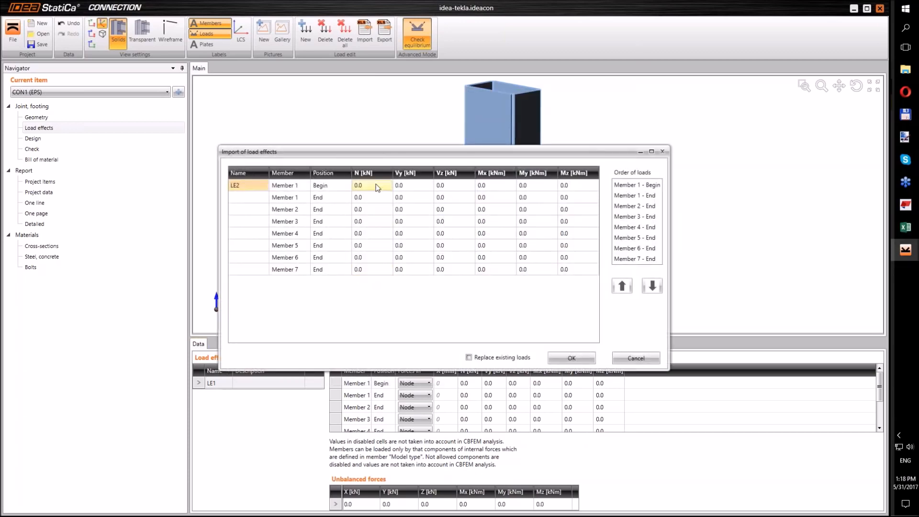
pyautogui.hotkey('ctrl', 'v')
pyautogui.click(469, 357)
pyautogui.click(555, 358)
# Step: Set the forces of Member 2 to act in the bolts
pyautogui.click(418, 408)
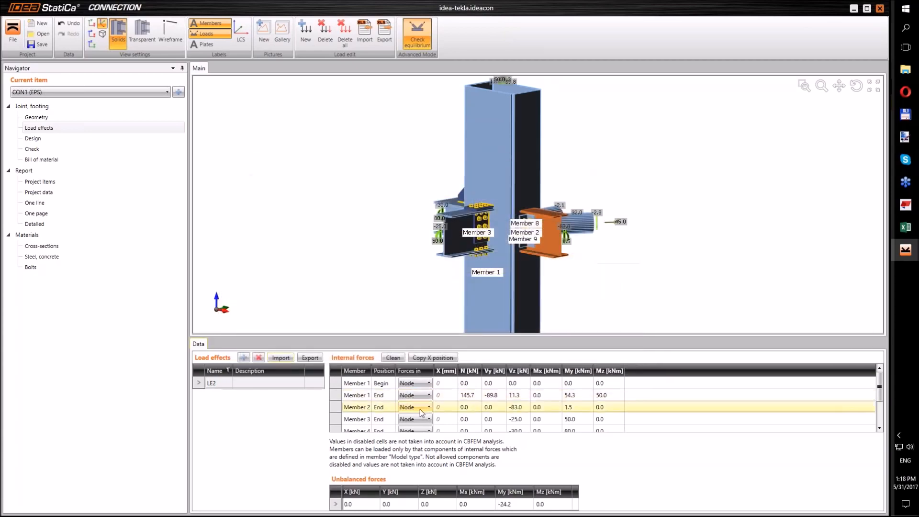
pyautogui.click(419, 408)
pyautogui.click(419, 429)
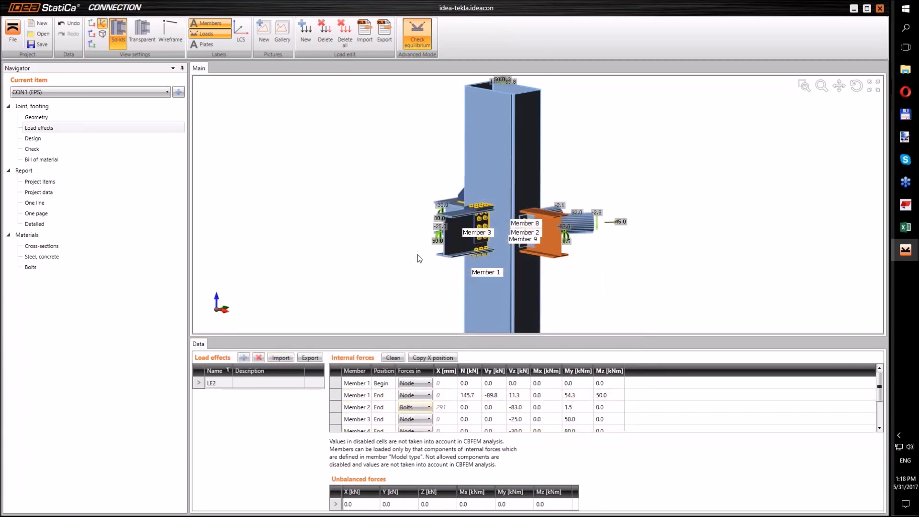
# Step: Open the joint's check and run the calculation
pyautogui.click(38, 148)
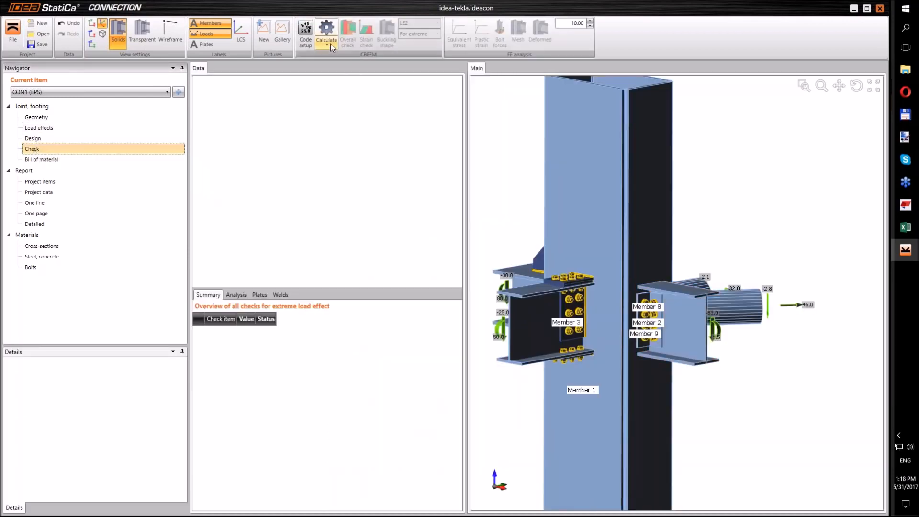
pyautogui.click(328, 44)
pyautogui.click(330, 59)
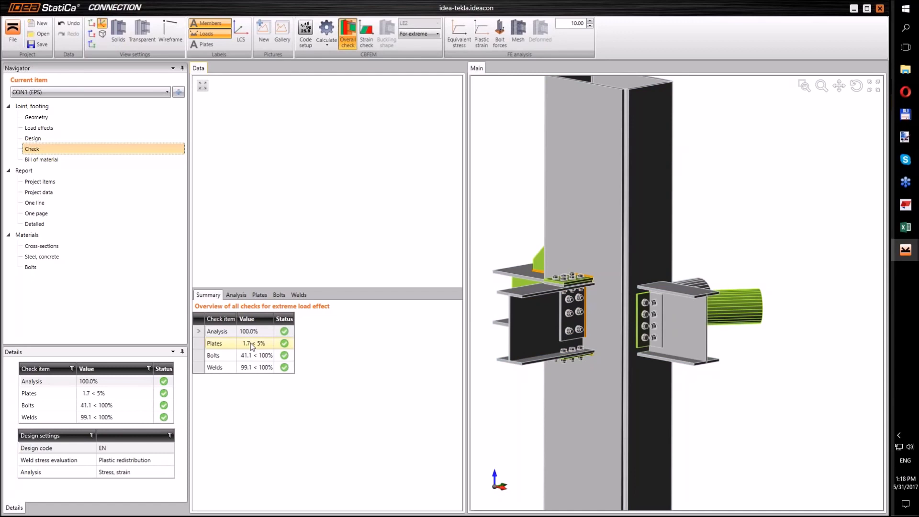
# Step: Review the plate, bolt and weld results in the check summary and view the joint from Member 4's side
pyautogui.press('ctrl')
pyautogui.press('ctrl')
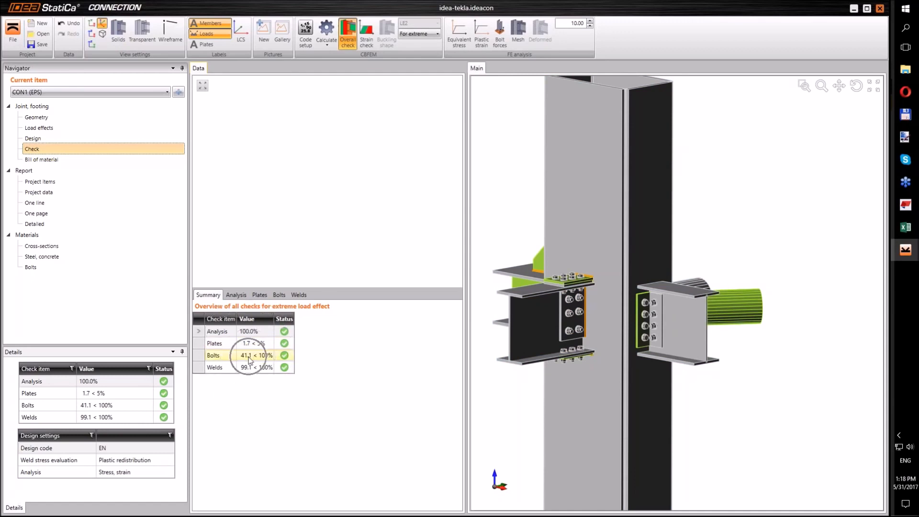
pyautogui.press('ctrl')
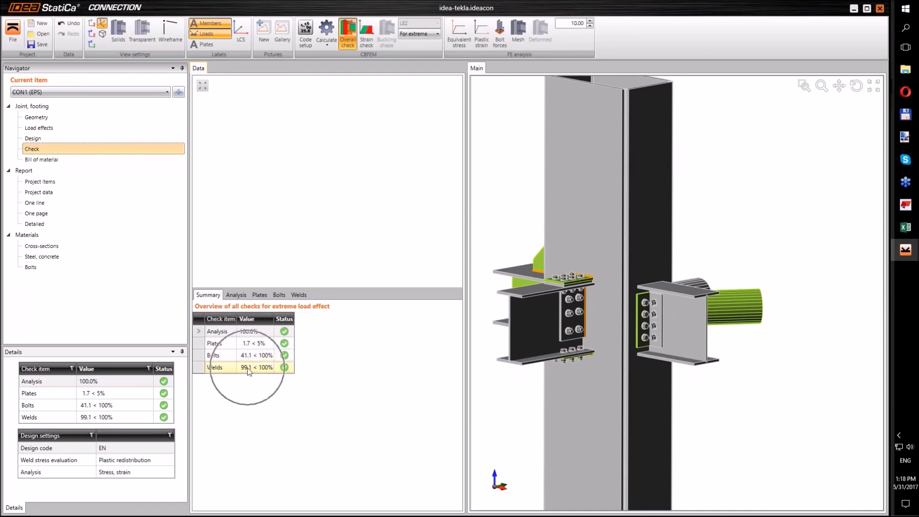
pyautogui.moveTo(498, 379); pyautogui.dragTo(547, 375, button='middle')
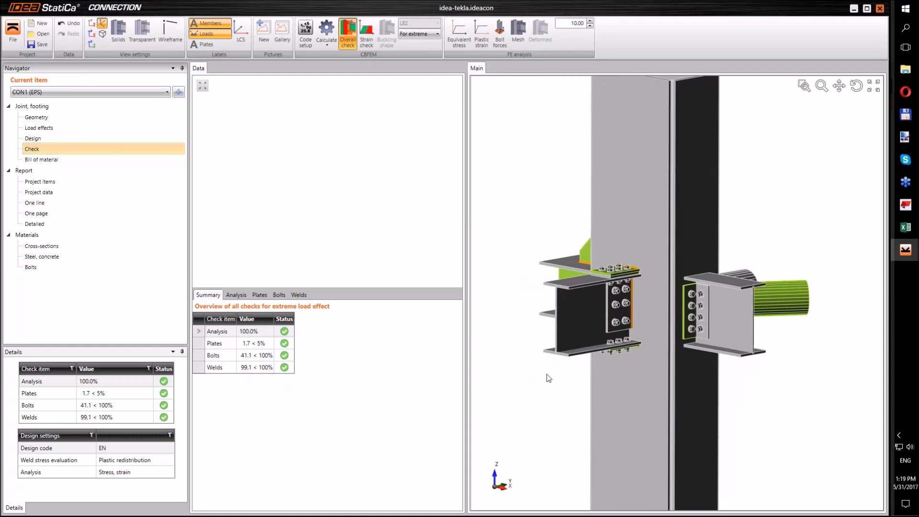
pyautogui.press('ctrl')
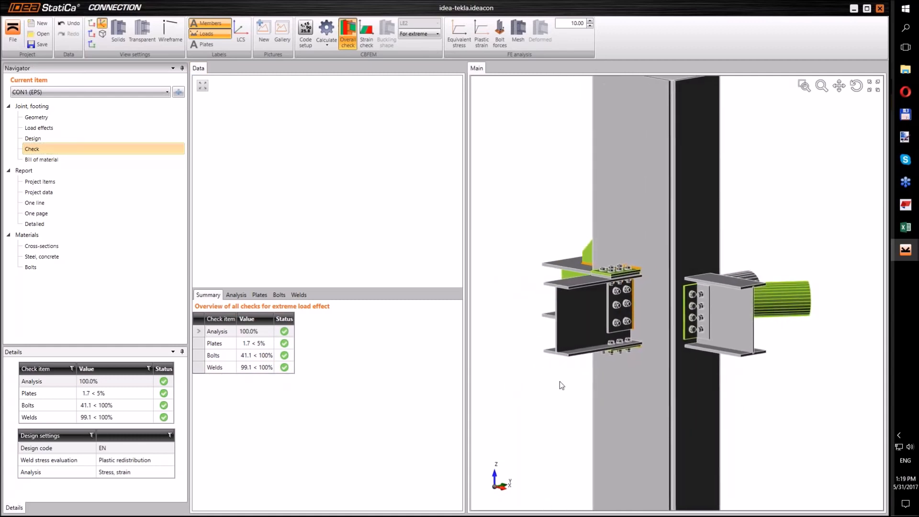
pyautogui.keyDown('ctrl'); pyautogui.moveTo(538, 372); pyautogui.dragTo(553, 369, button='middle'); pyautogui.keyUp('ctrl')
pyautogui.keyDown('ctrl'); pyautogui.moveTo(530, 424); pyautogui.dragTo(584, 432, button='middle'); pyautogui.keyUp('ctrl')
pyautogui.keyDown('ctrl'); pyautogui.moveTo(582, 368); pyautogui.dragTo(578, 363, button='middle'); pyautogui.keyUp('ctrl')
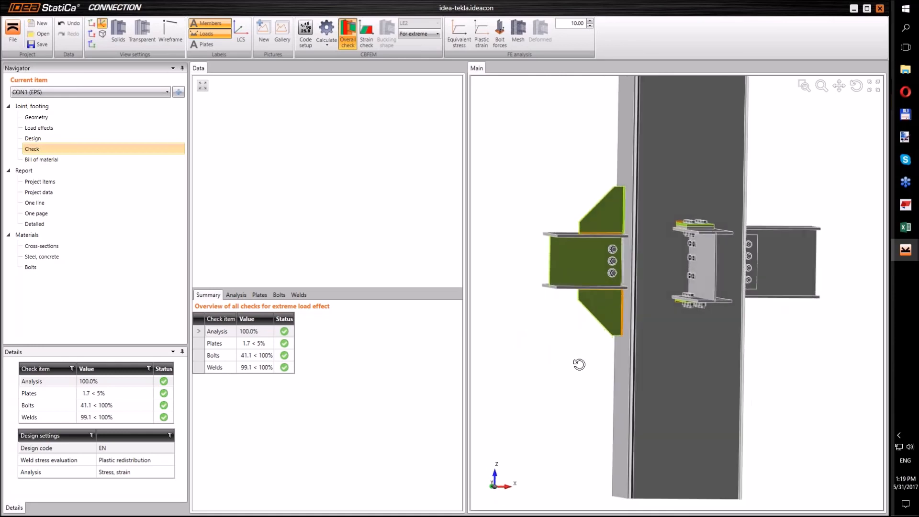
# Step: Examine the overall check colouring of the haunch plates and their welds on Member 4 in close-up
pyautogui.scroll(3, 567, 193)
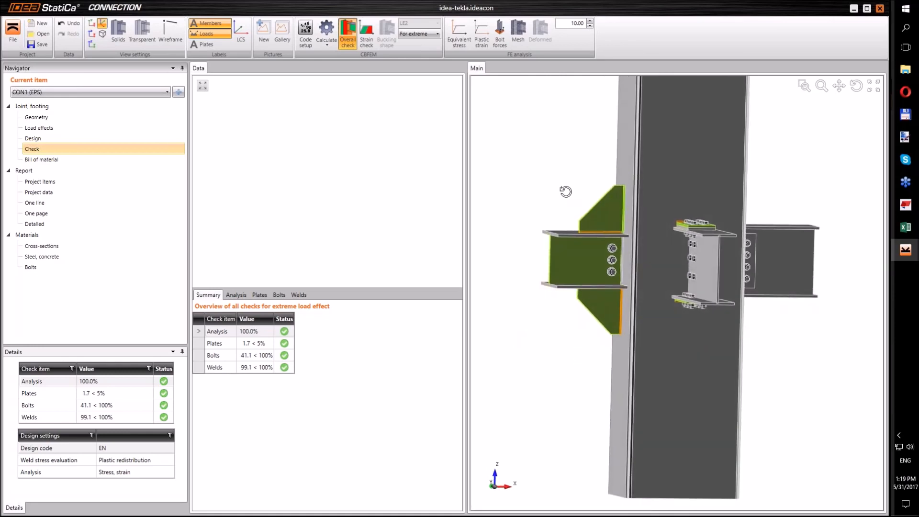
pyautogui.scroll(3, 569, 201)
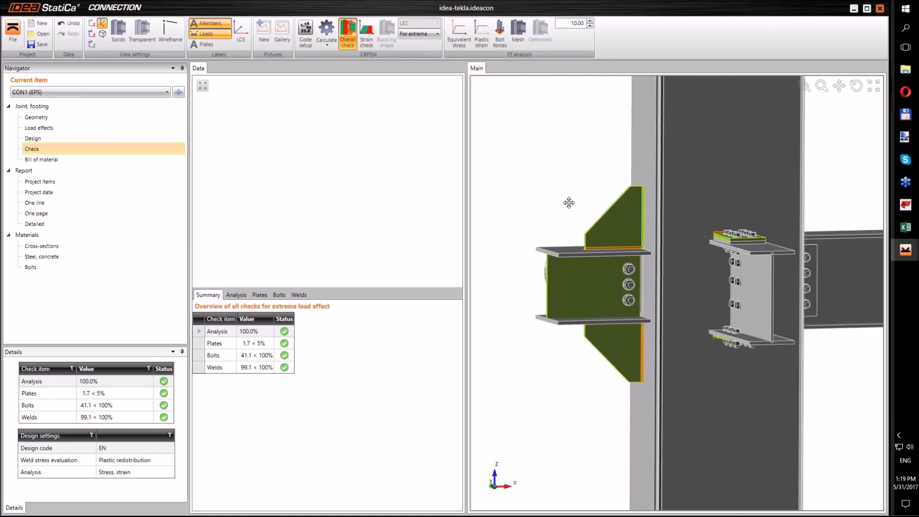
pyautogui.scroll(4, 595, 210)
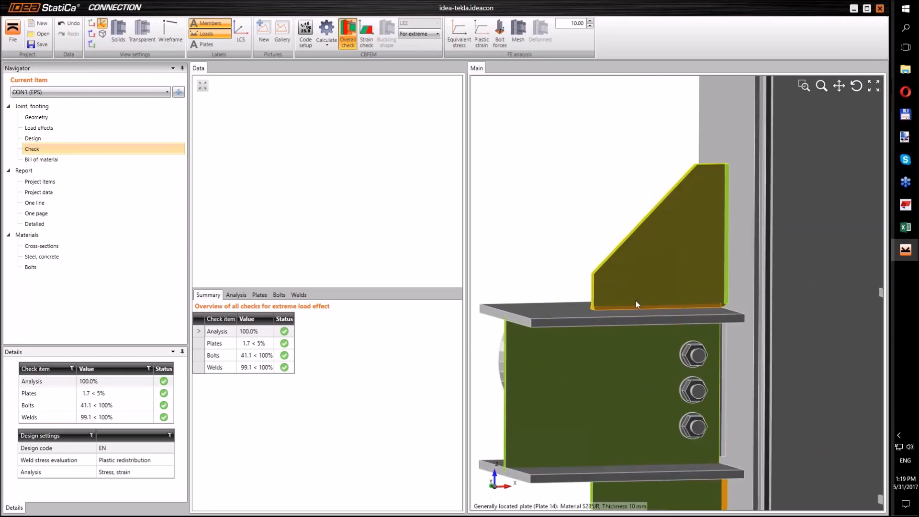
pyautogui.moveTo(562, 245); pyautogui.dragTo(557, 197, button='middle')
pyautogui.scroll(-2, 556, 197)
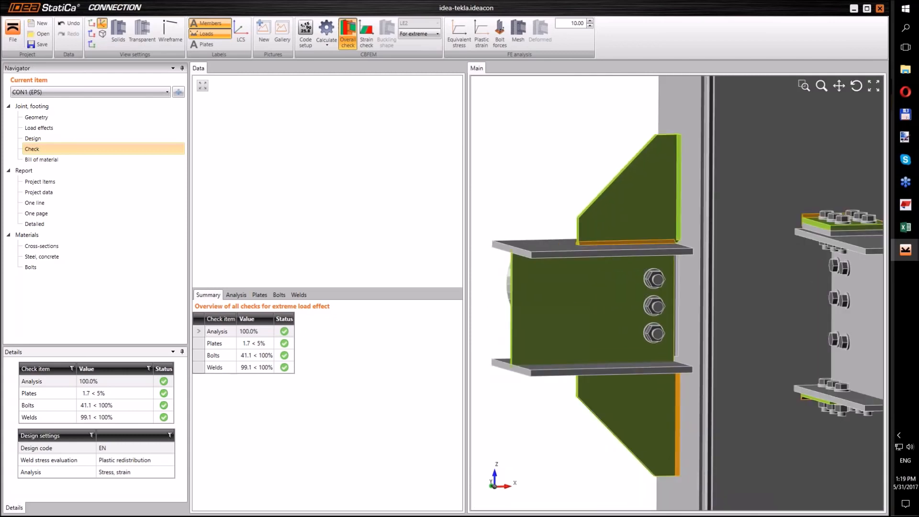
pyautogui.scroll(-3, 557, 190)
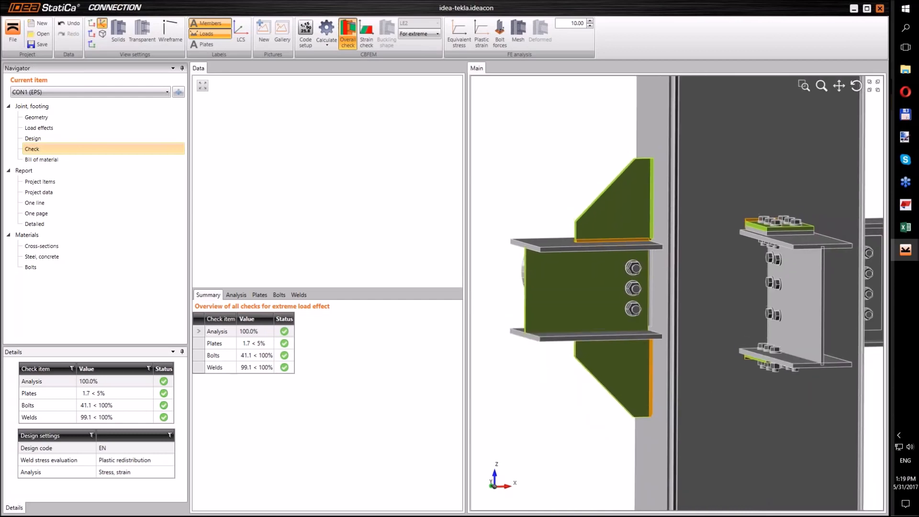
pyautogui.scroll(-2, 572, 167)
pyautogui.moveTo(570, 157); pyautogui.dragTo(585, 169, button='middle')
pyautogui.scroll(-2, 568, 167)
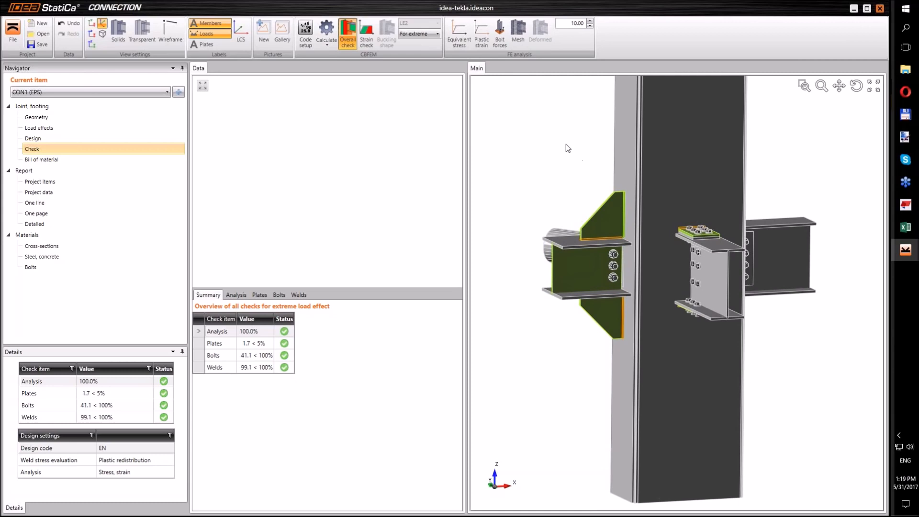
# Step: Display the equivalent stress with the mesh on the deformed shape and view Member 4's upper haunch plate in close-up
pyautogui.click(461, 42)
pyautogui.click(520, 35)
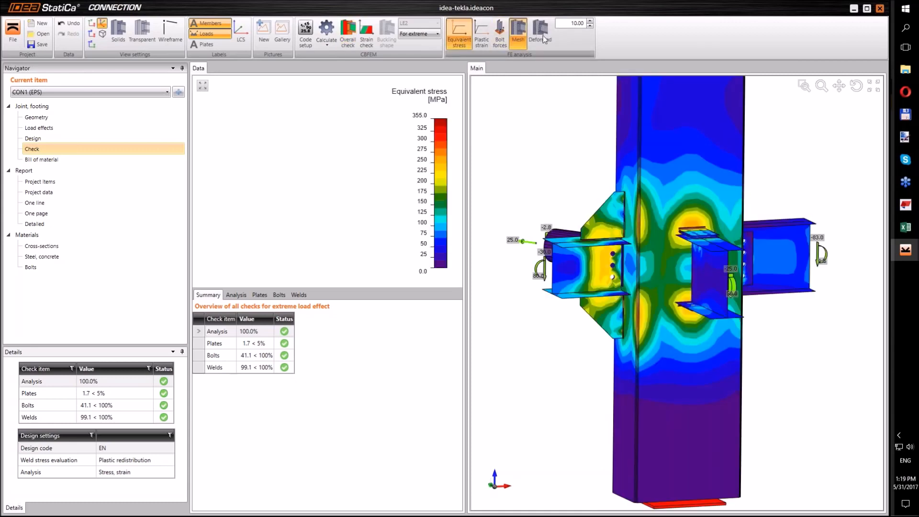
pyautogui.click(542, 36)
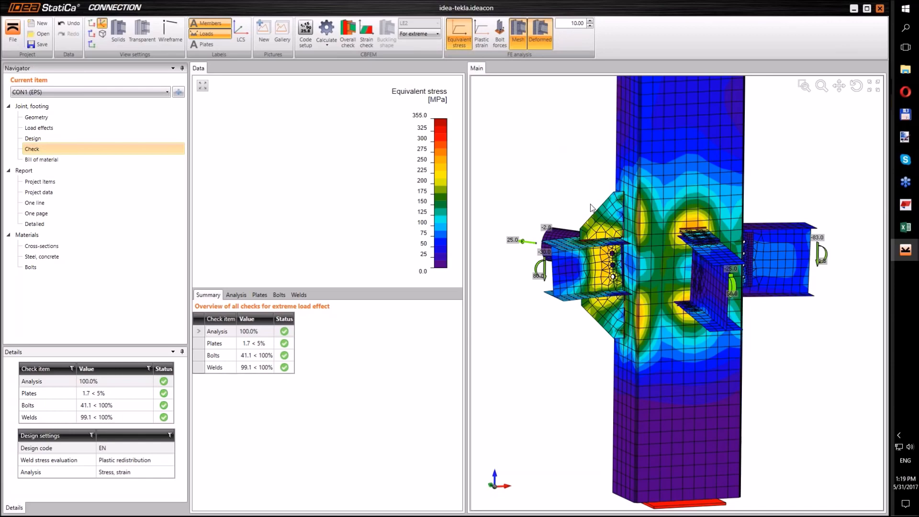
pyautogui.scroll(6, 590, 204)
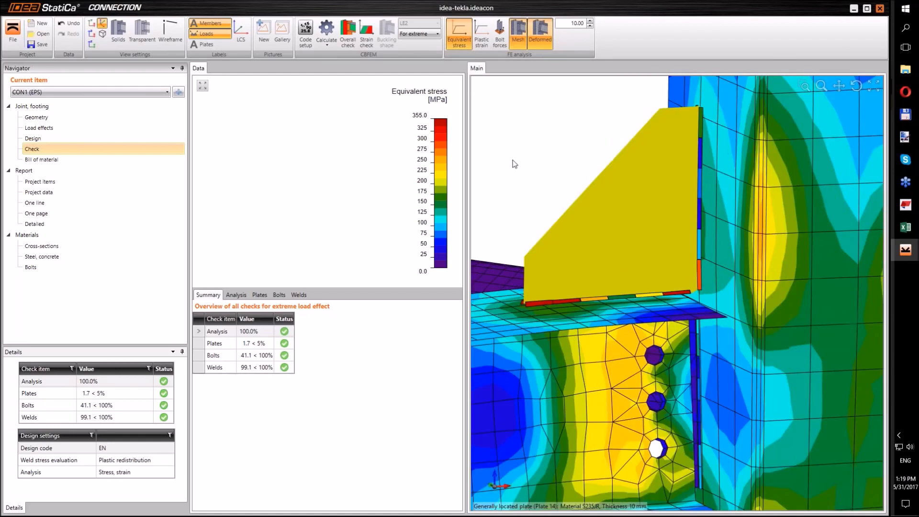
pyautogui.scroll(3, 519, 177)
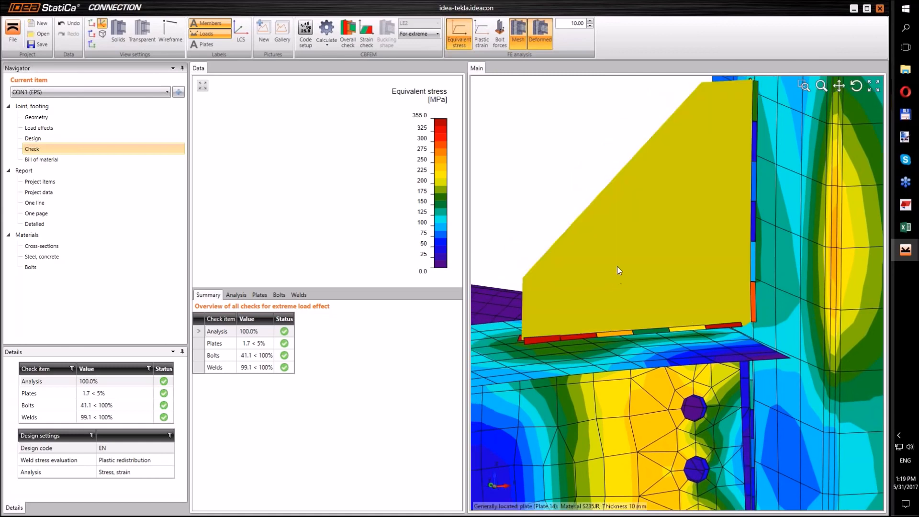
# Step: Select the weld joining Plate 14 to Member 4's top flange and examine its detailed check formulas
pyautogui.click(632, 335)
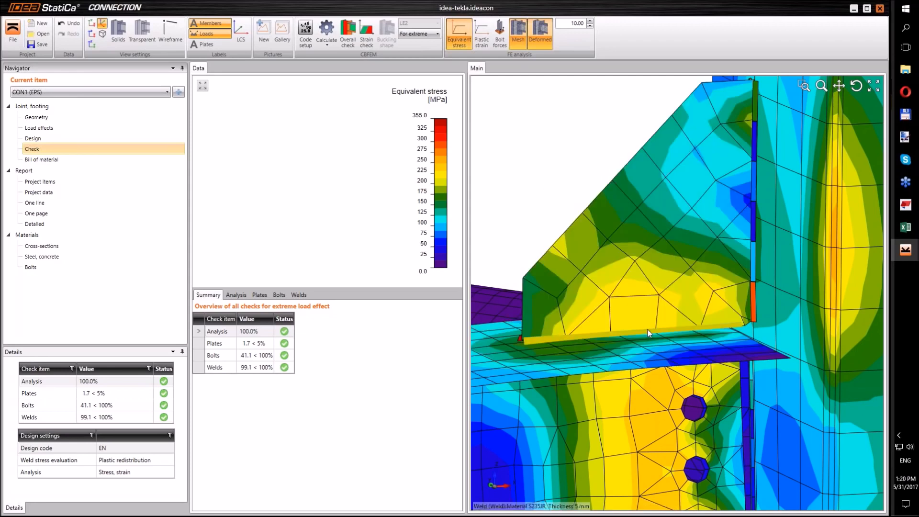
pyautogui.click(649, 333)
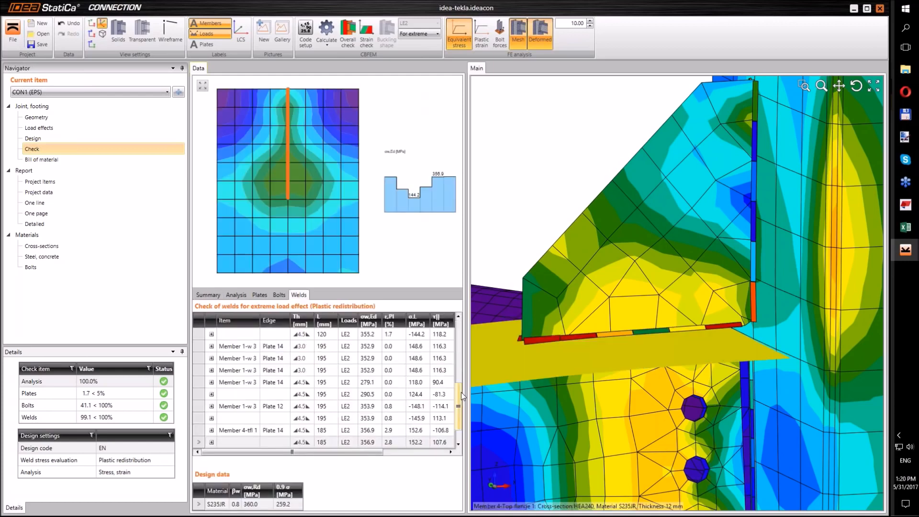
pyautogui.scroll(-2, 457, 395)
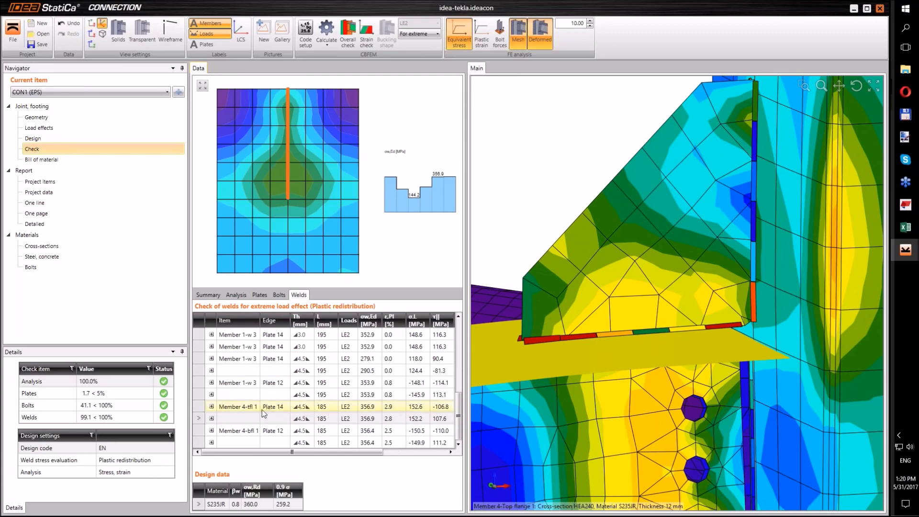
pyautogui.click(211, 418)
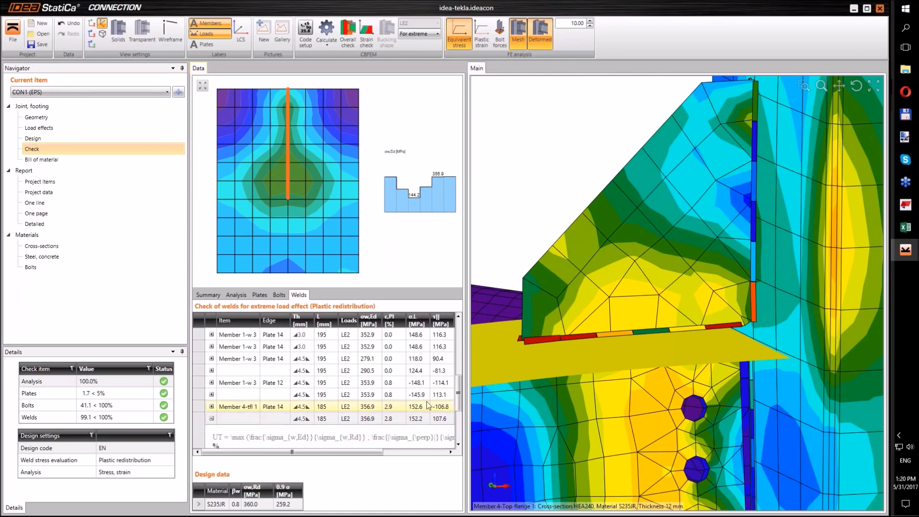
pyautogui.moveTo(456, 389); pyautogui.dragTo(455, 415)
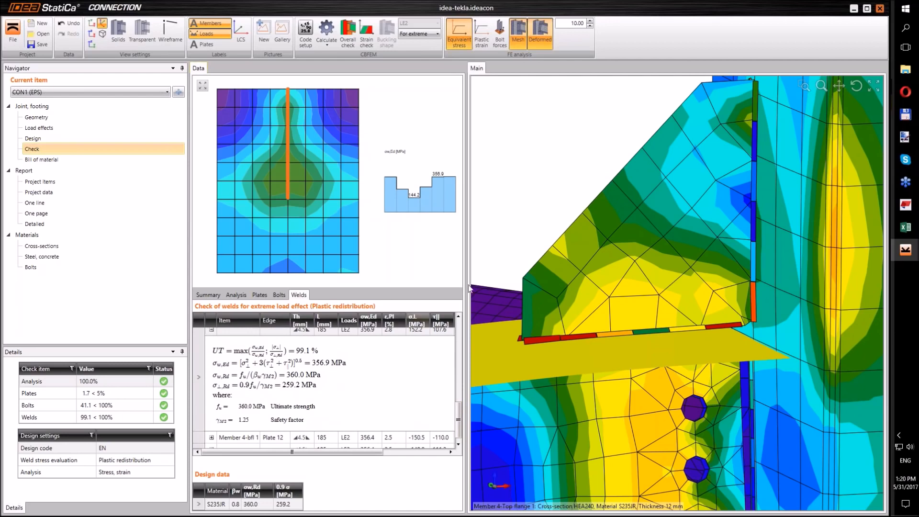
pyautogui.scroll(2, 520, 198)
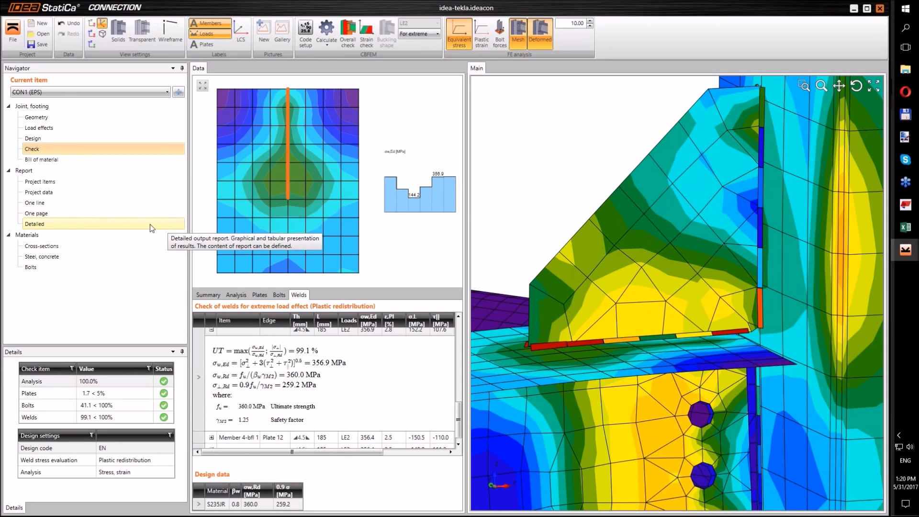
# Step: Open the detailed report, include the XY, XZ and YZ views and the bill of material with drawings, and regenerate it
pyautogui.click(34, 223)
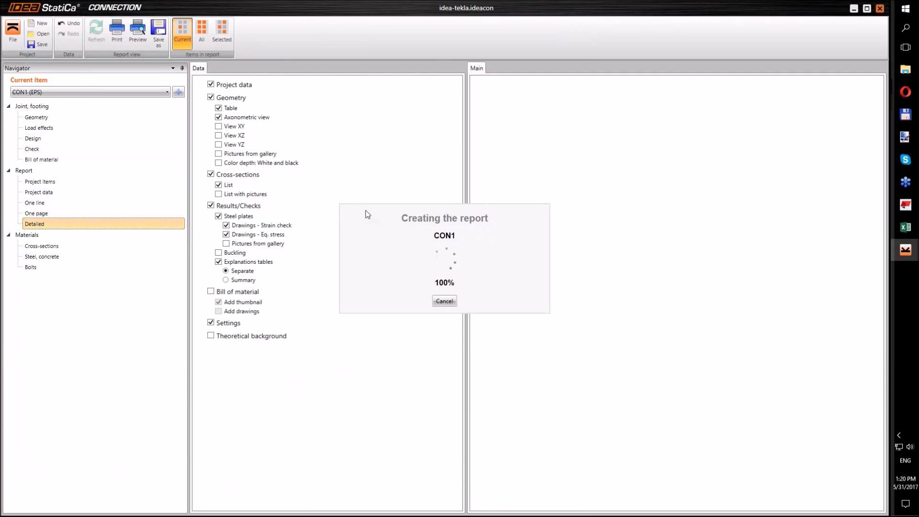
pyautogui.click(219, 127)
pyautogui.click(219, 136)
pyautogui.click(218, 145)
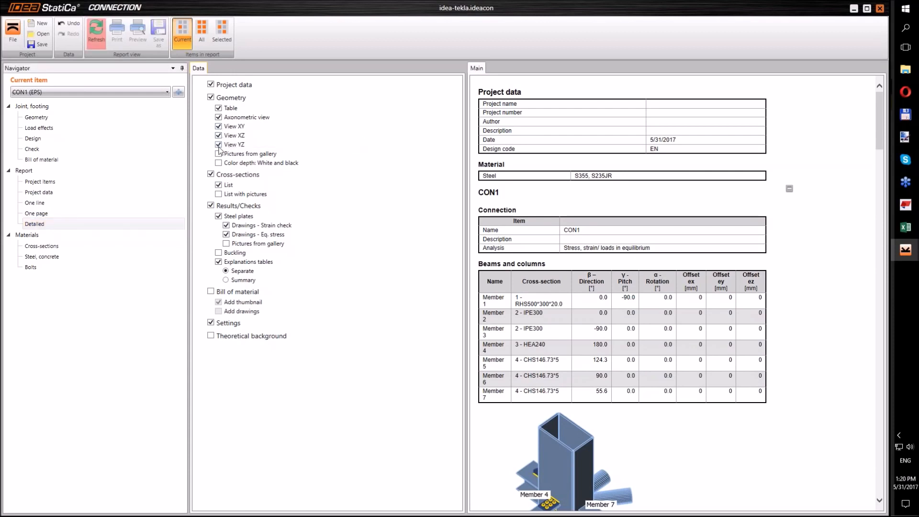
pyautogui.click(211, 292)
pyautogui.click(219, 311)
pyautogui.click(96, 31)
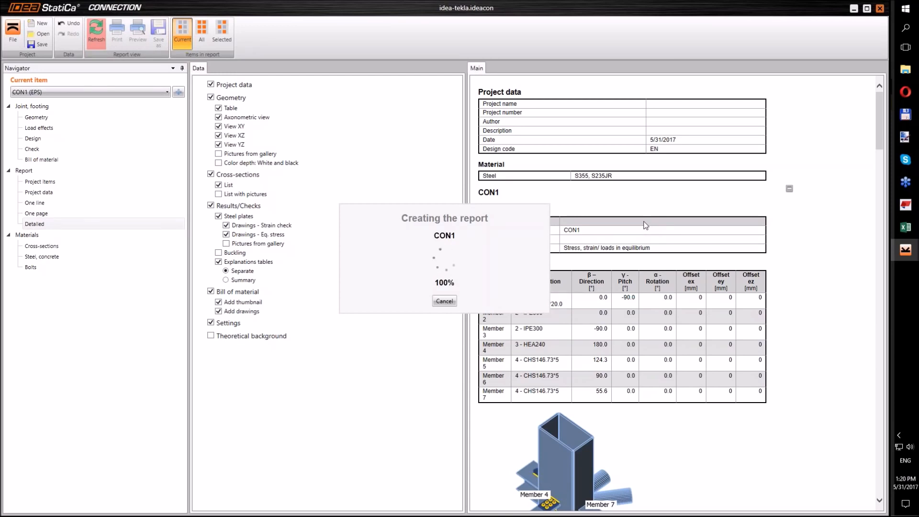
# Step: Look through the detailed report's geometry views, load effects, plate and bolt checks, and open its save options
pyautogui.scroll(-15, 645, 226)
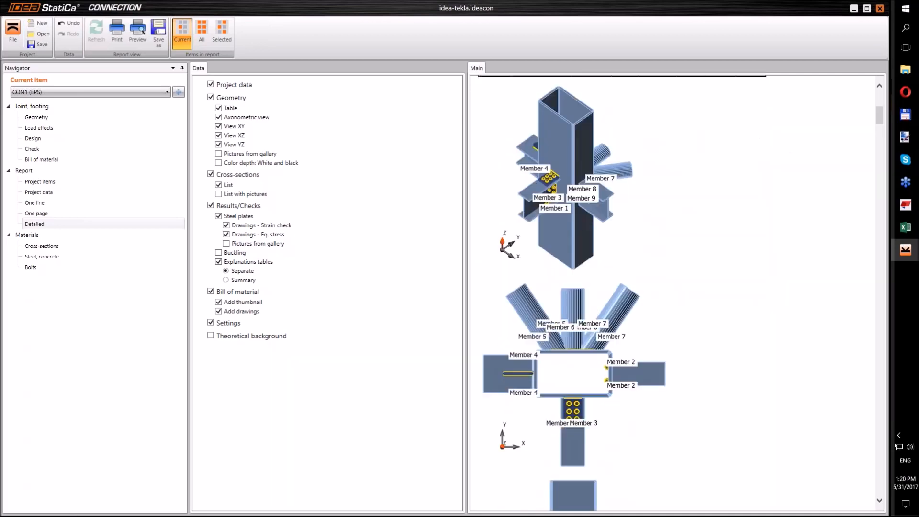
pyautogui.scroll(-15, 622, 293)
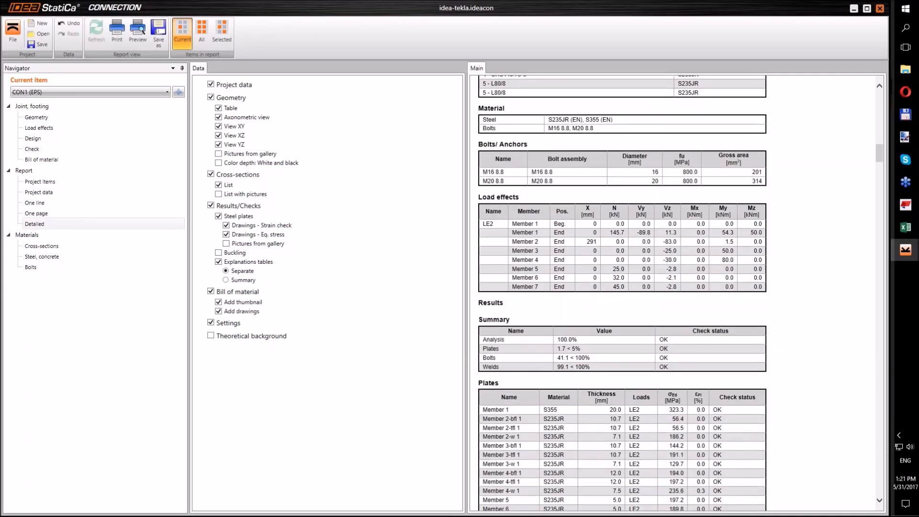
pyautogui.scroll(-10, 646, 218)
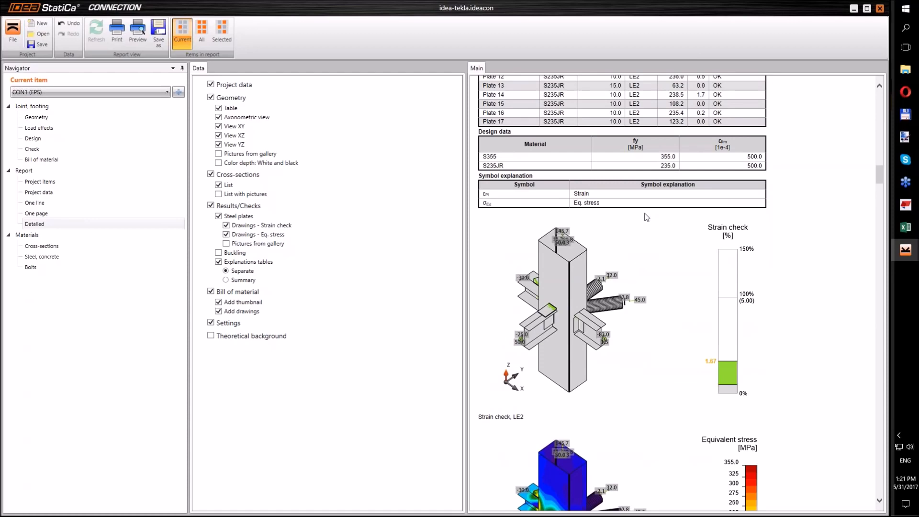
pyautogui.scroll(-9, 647, 218)
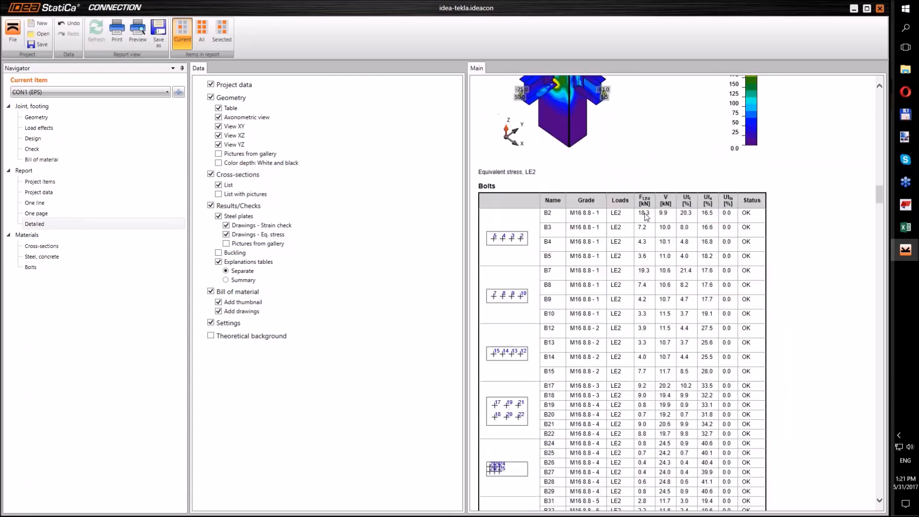
pyautogui.scroll(-1, 646, 218)
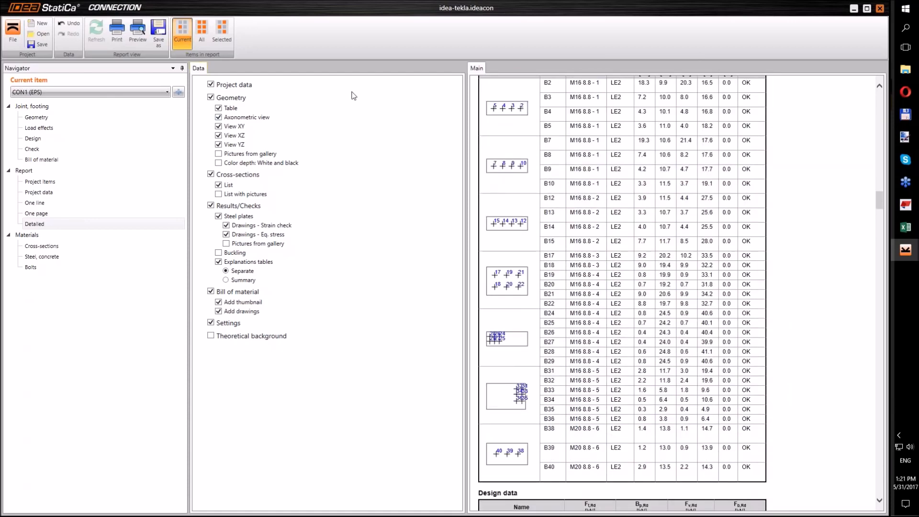
pyautogui.click(157, 41)
pyautogui.click(368, 243)
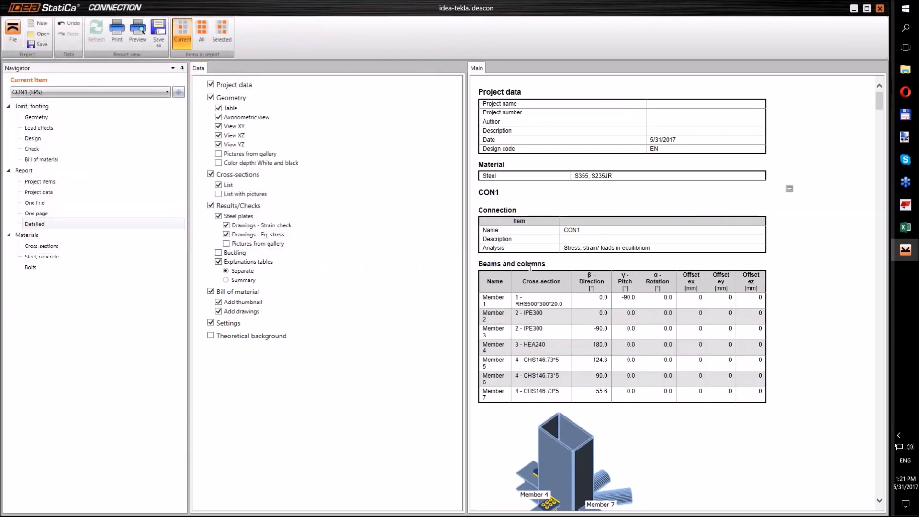
pyautogui.scroll(-4, 530, 267)
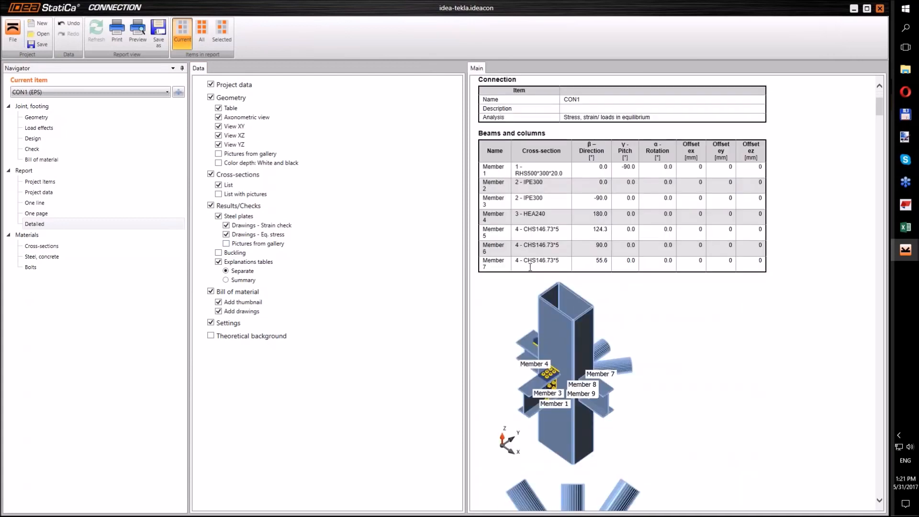
pyautogui.scroll(-6, 529, 267)
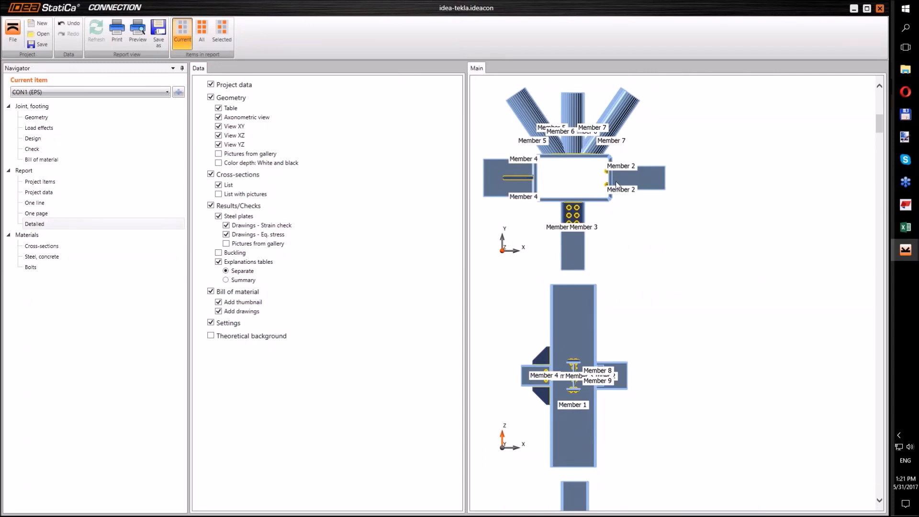
# Step: Switch to Tekla Structures and open the recent model Steel hall
pyautogui.click(904, 205)
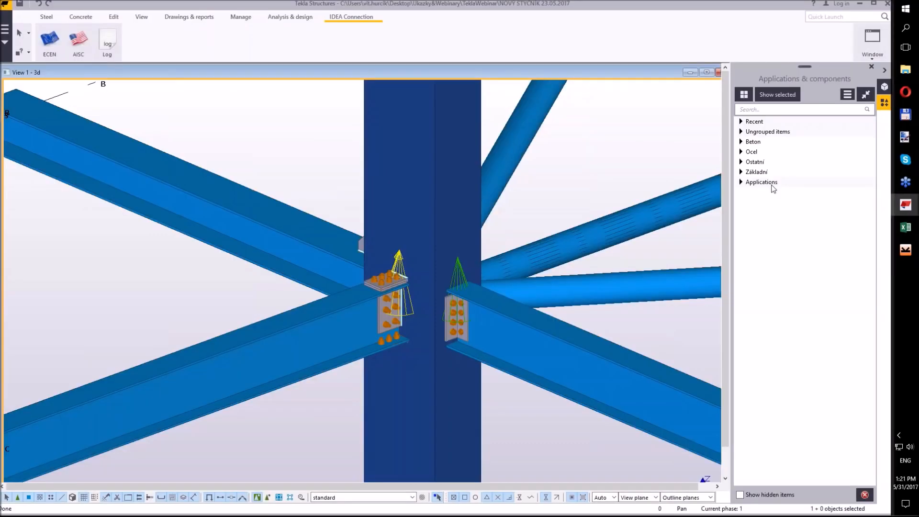
pyautogui.click(5, 30)
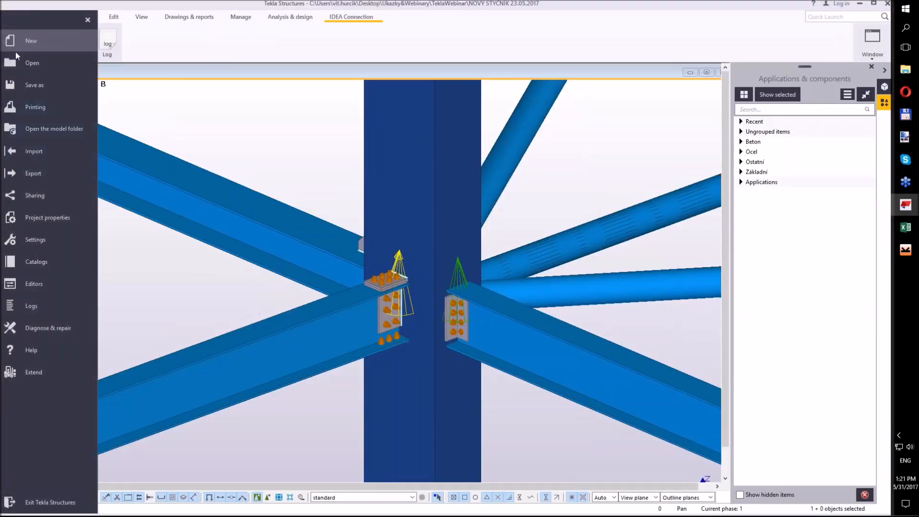
pyautogui.click(24, 67)
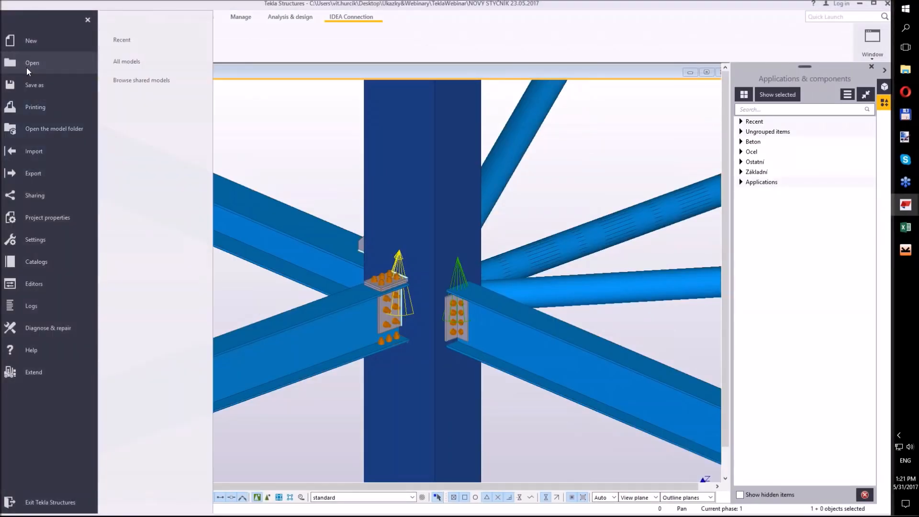
pyautogui.click(117, 42)
pyautogui.click(254, 92)
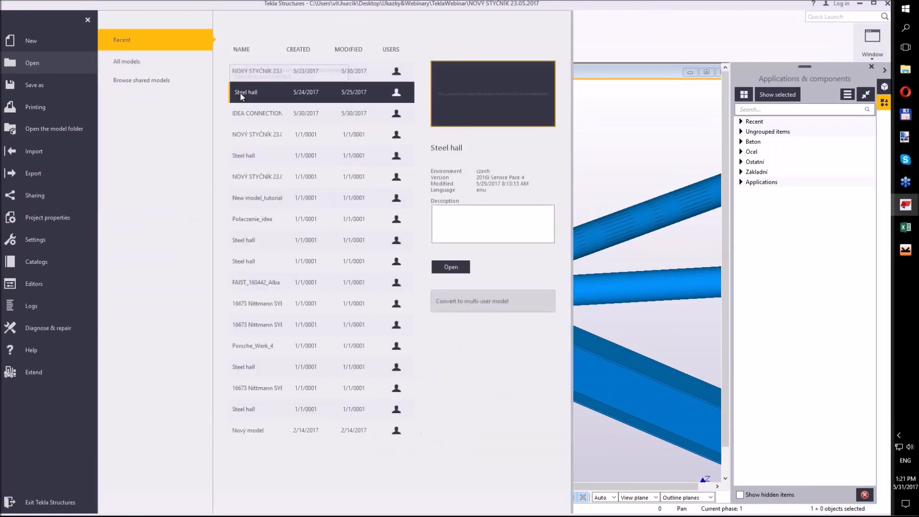
pyautogui.click(451, 267)
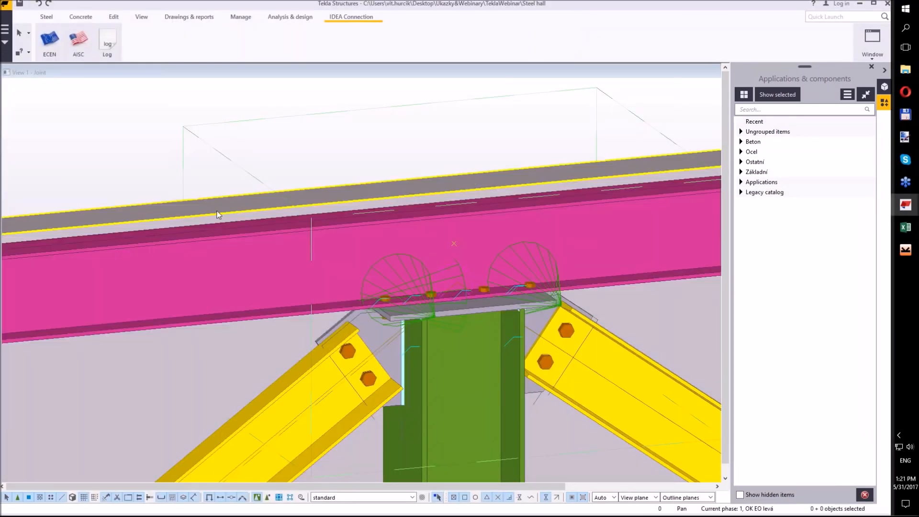
# Step: Hide the grey cladding above and behind the pink beam so the joint is exposed
pyautogui.rightClick(218, 208)
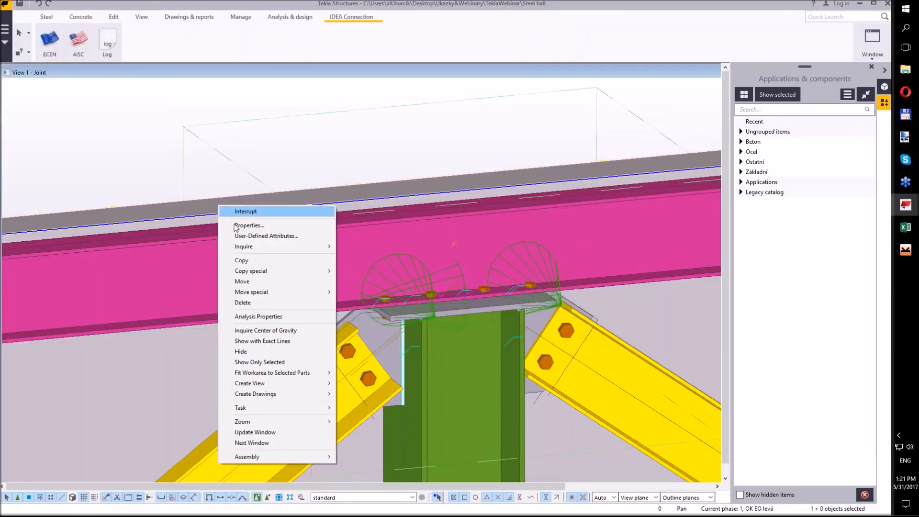
pyautogui.click(242, 352)
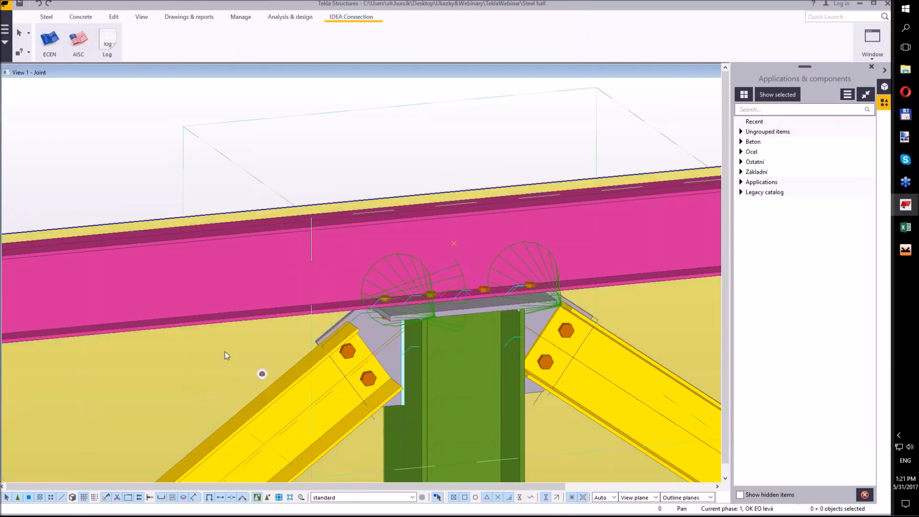
pyautogui.moveTo(131, 150); pyautogui.dragTo(127, 149, button='middle')
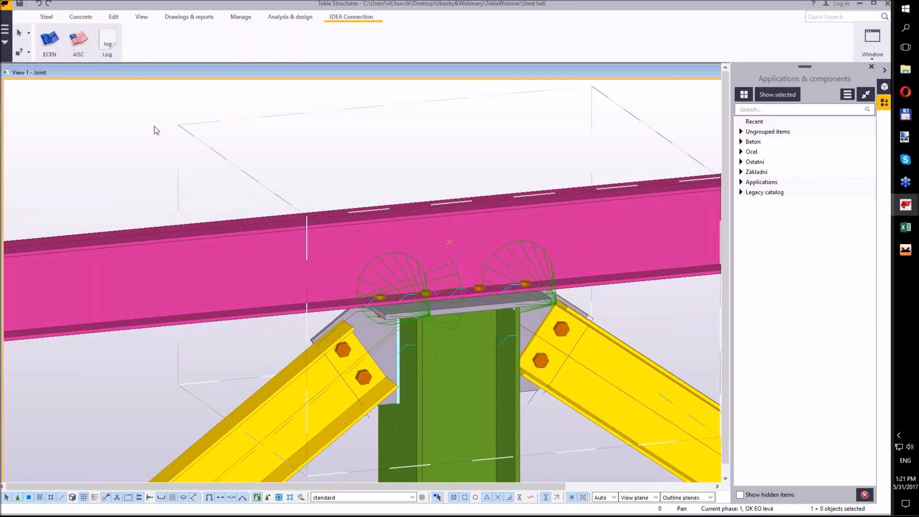
# Step: Start the ECEN export, pick the node on the pink beam, and select the green column, pink beam and both yellow braces as connected members
pyautogui.click(50, 44)
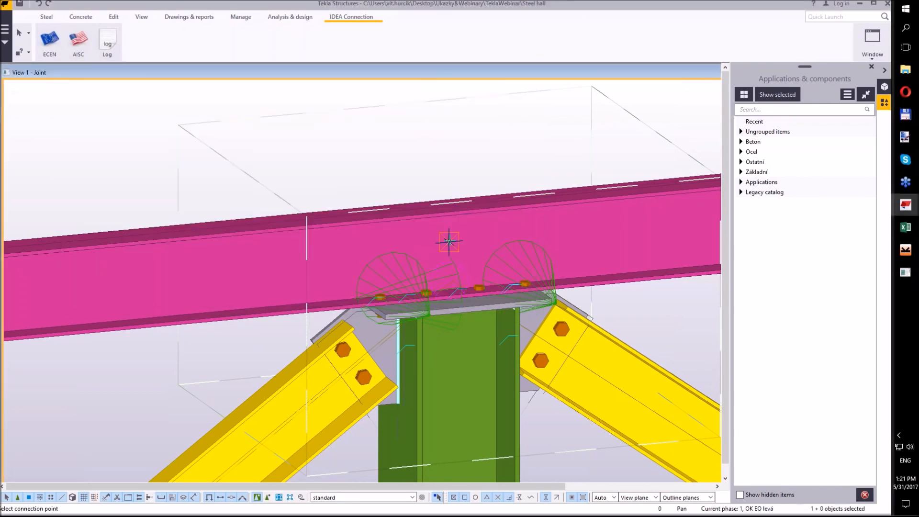
pyautogui.click(448, 241)
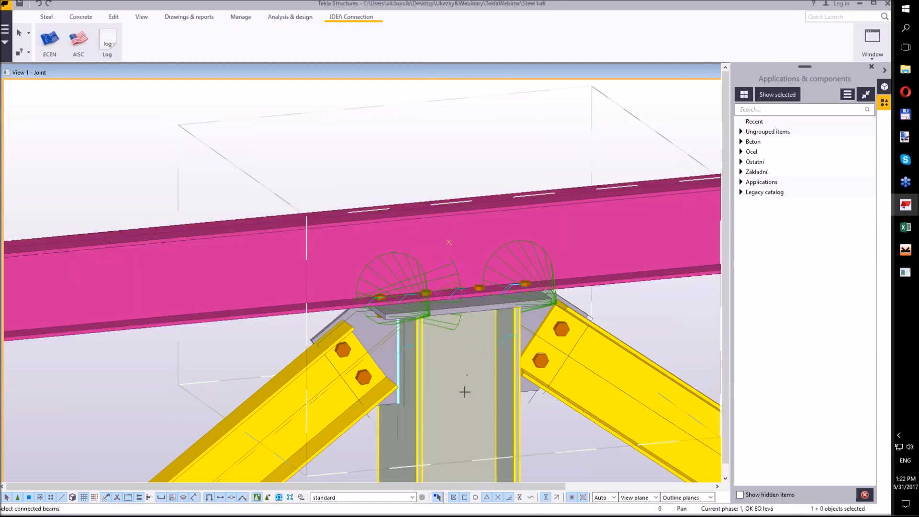
pyautogui.click(306, 319)
pyautogui.click(297, 373)
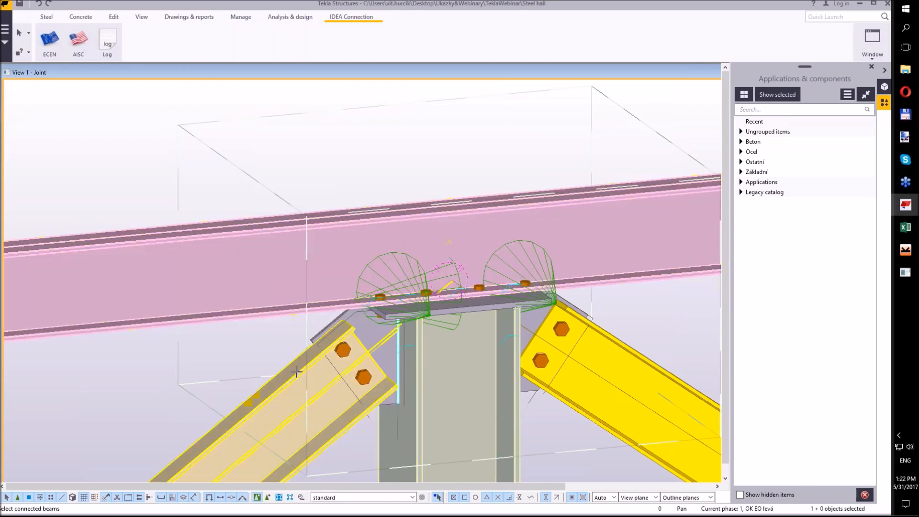
pyautogui.click(625, 374)
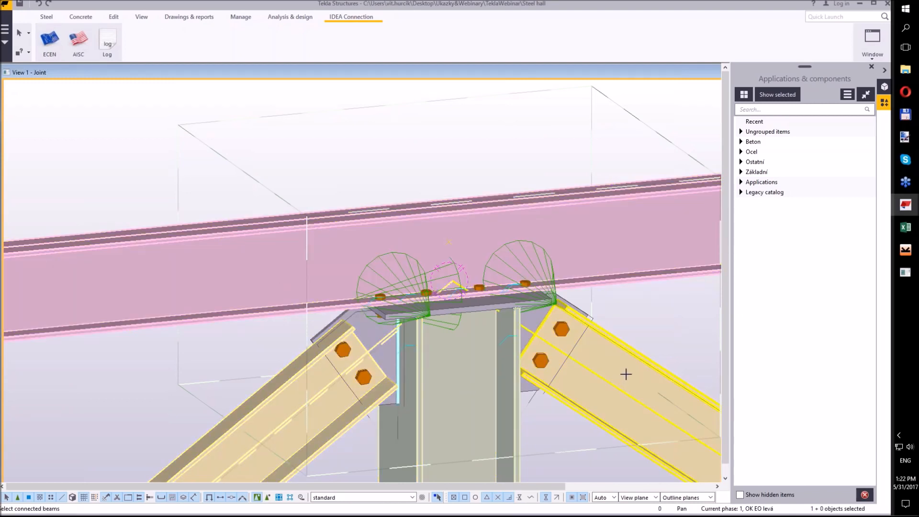
pyautogui.middleClick(268, 138)
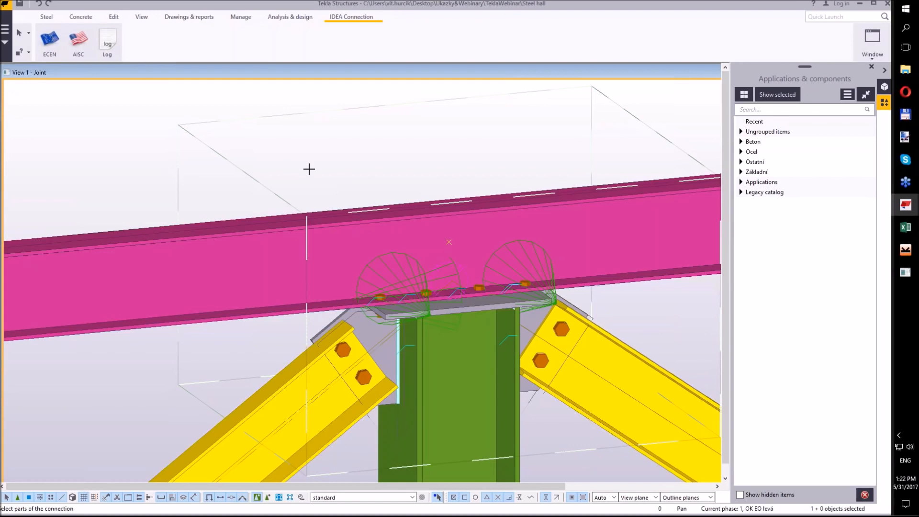
# Step: Select the plates, bolts and welds around the joint as connection parts and save the export as idea-tekla on the Desktop, replacing the existing file
pyautogui.moveTo(277, 162); pyautogui.dragTo(595, 447)
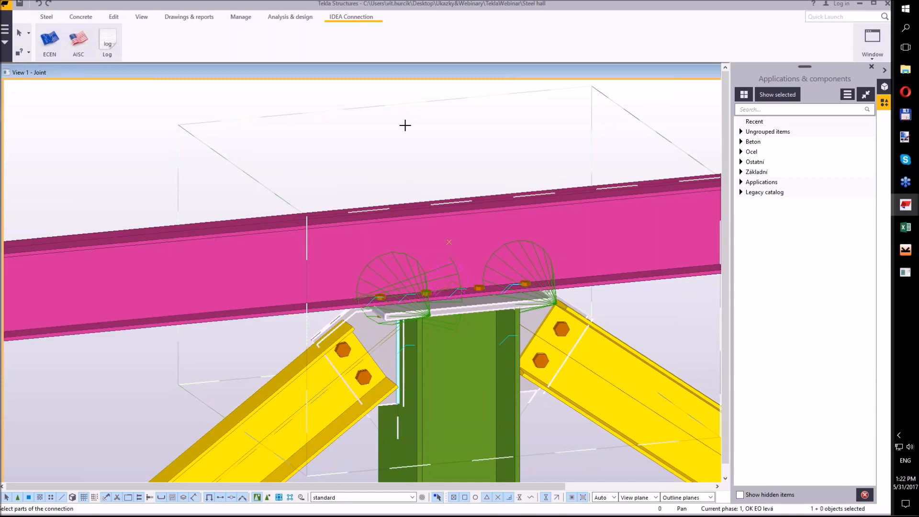
pyautogui.middleClick(405, 126)
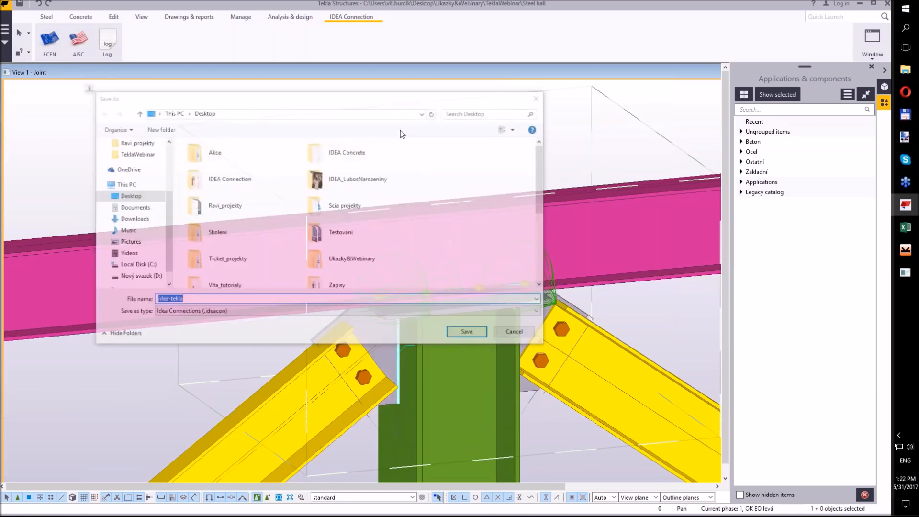
pyautogui.click(469, 333)
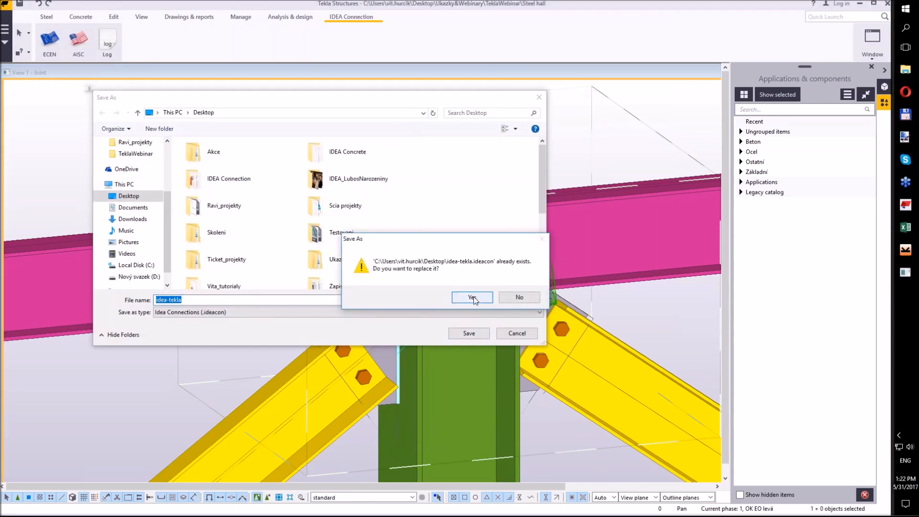
pyautogui.click(472, 297)
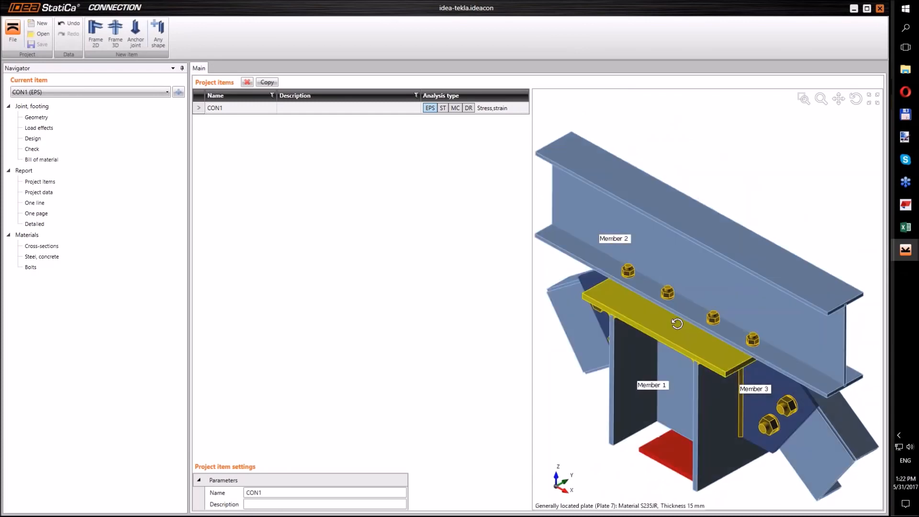
# Step: Inspect the imported joint in IDEA StatiCa Connection from several angles and view the geometry properties of Member 3
pyautogui.keyDown('ctrl'); pyautogui.moveTo(677, 324); pyautogui.dragTo(703, 342, button='middle'); pyautogui.keyUp('ctrl')
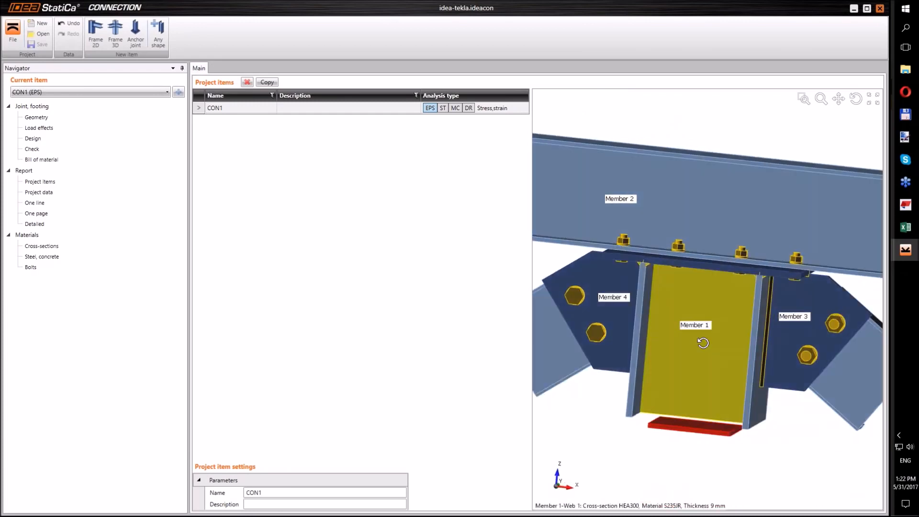
pyautogui.scroll(-2, 701, 343)
pyautogui.moveTo(593, 348)
pyautogui.keyDown('ctrl'); pyautogui.mouseDown(button='middle')
pyautogui.moveTo(597, 367)
pyautogui.moveTo(584, 362)
pyautogui.mouseUp(button='middle'); pyautogui.keyUp('ctrl')
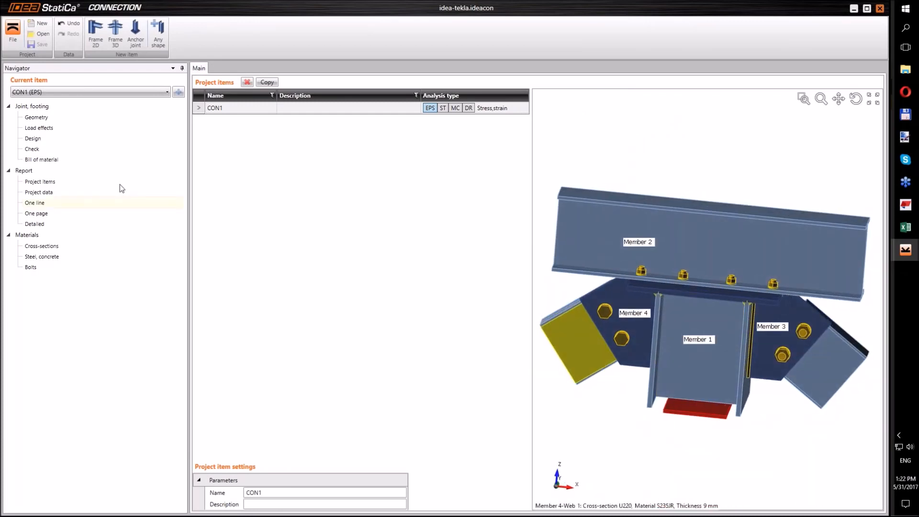
pyautogui.click(34, 118)
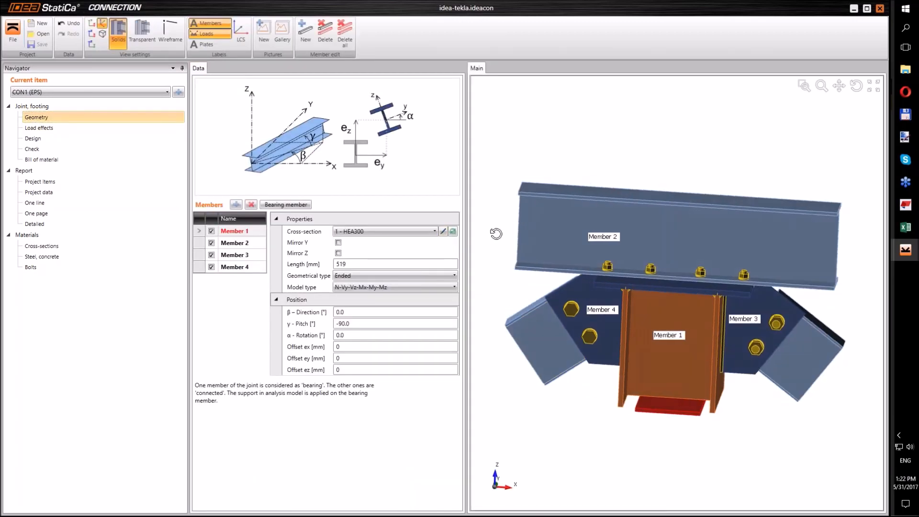
pyautogui.click(228, 255)
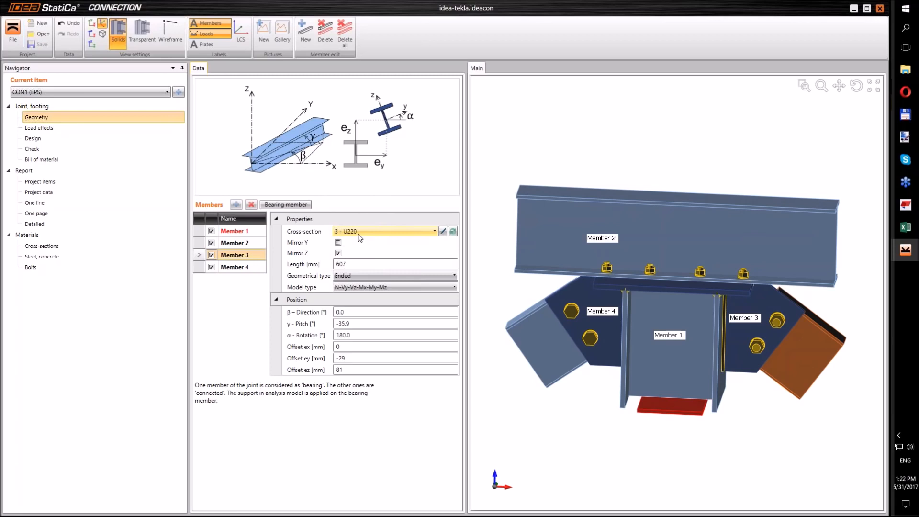
# Step: Add a load effect with axial forces N of 100 kN at both ends of Member 2, -50 kN on Member 3 and 50 kN on Member 4
pyautogui.click(72, 128)
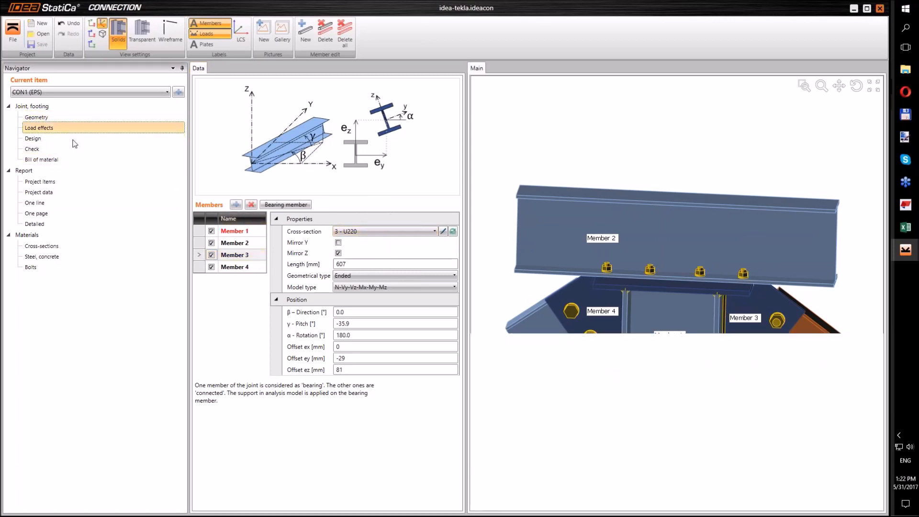
pyautogui.moveTo(544, 105); pyautogui.dragTo(538, 113, button='middle')
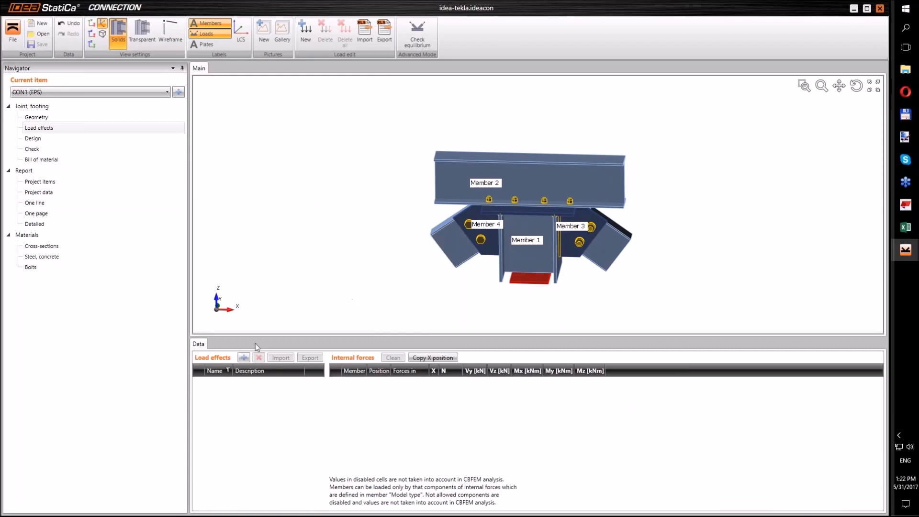
pyautogui.click(243, 357)
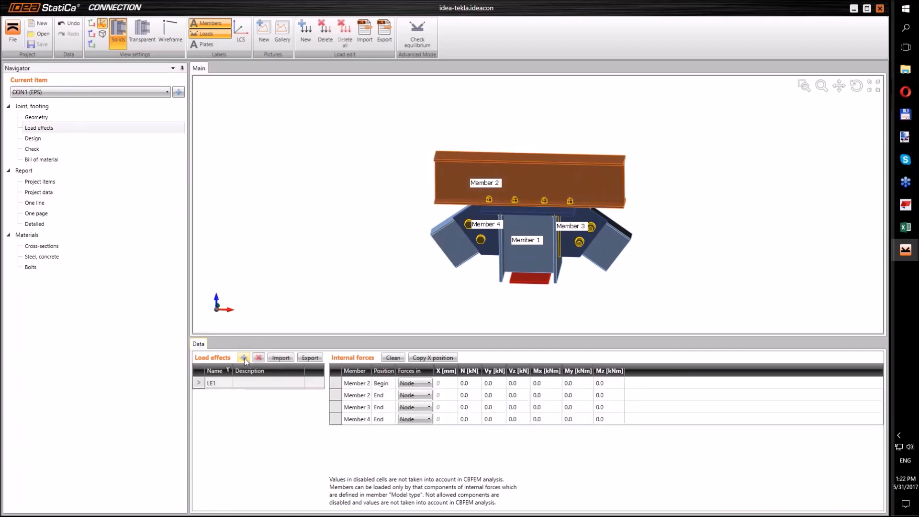
pyautogui.click(467, 384)
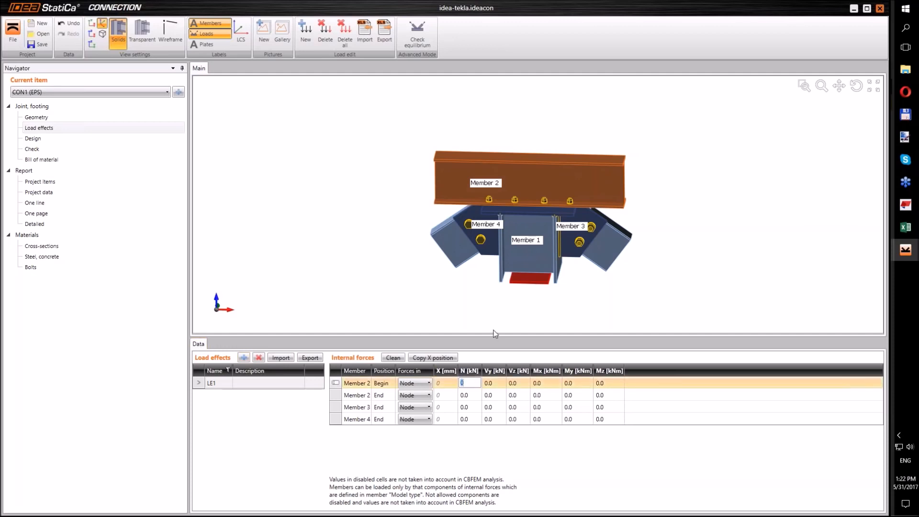
pyautogui.write('100')
pyautogui.press('Return')
pyautogui.write('100')
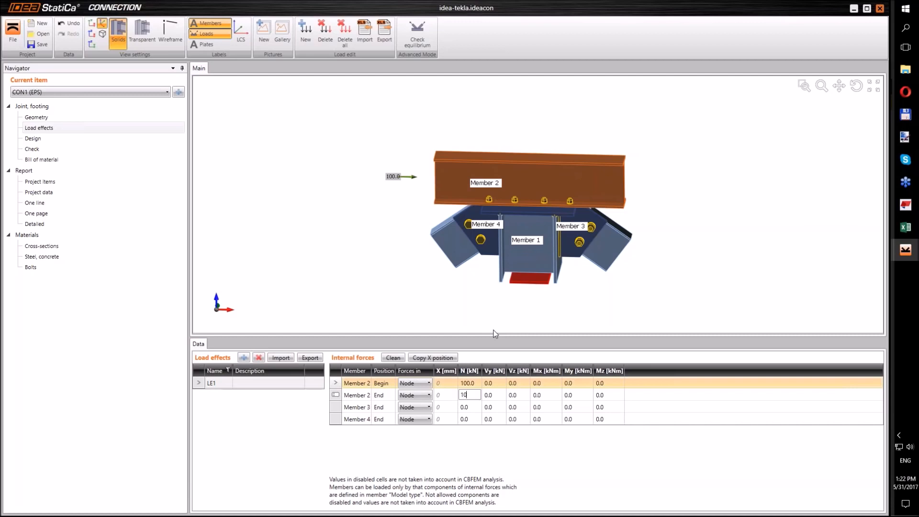
pyautogui.press('Return')
pyautogui.write('-50')
pyautogui.press('Return')
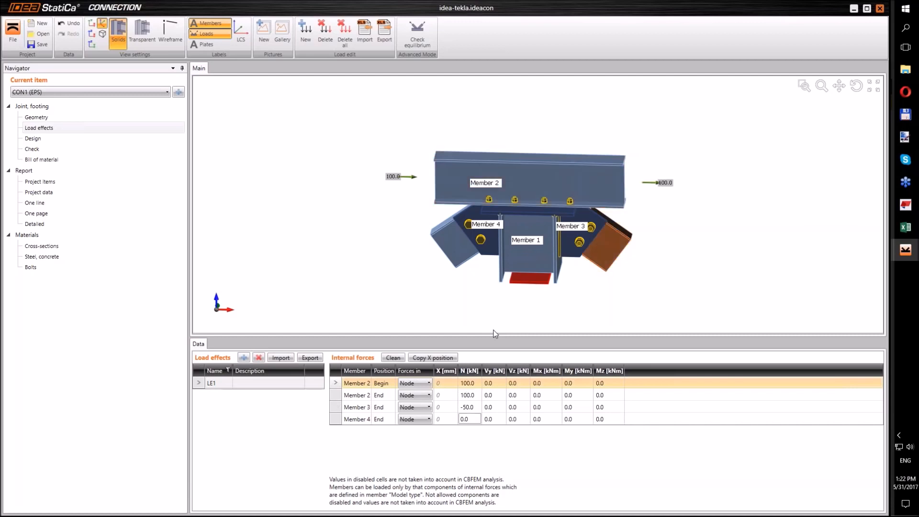
pyautogui.write('50')
pyautogui.press('Tab')
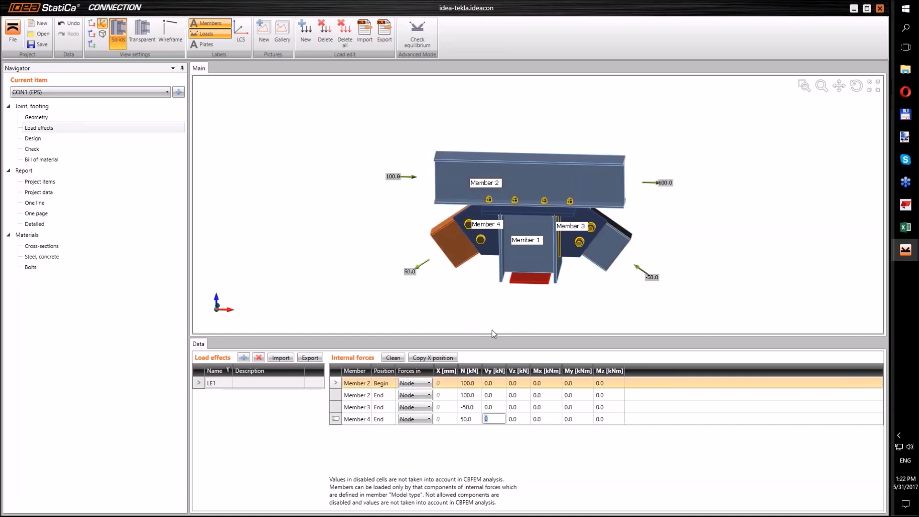
# Step: Set the shear forces Vz to -30 kN at both ends of Member 2, 24 kN on Member 3 and -24 kN on Member 4
pyautogui.click(519, 382)
pyautogui.write('-30')
pyautogui.press('Return')
pyautogui.write('-30')
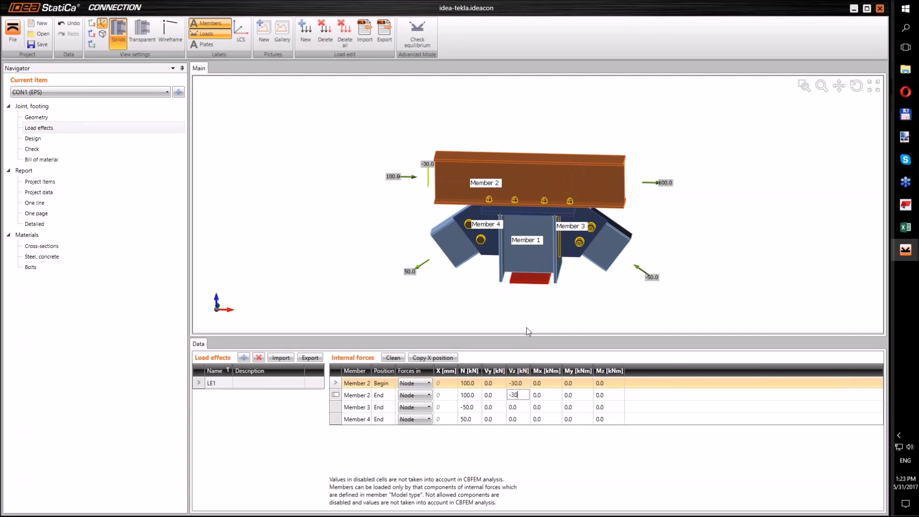
pyautogui.press('Return')
pyautogui.write('24')
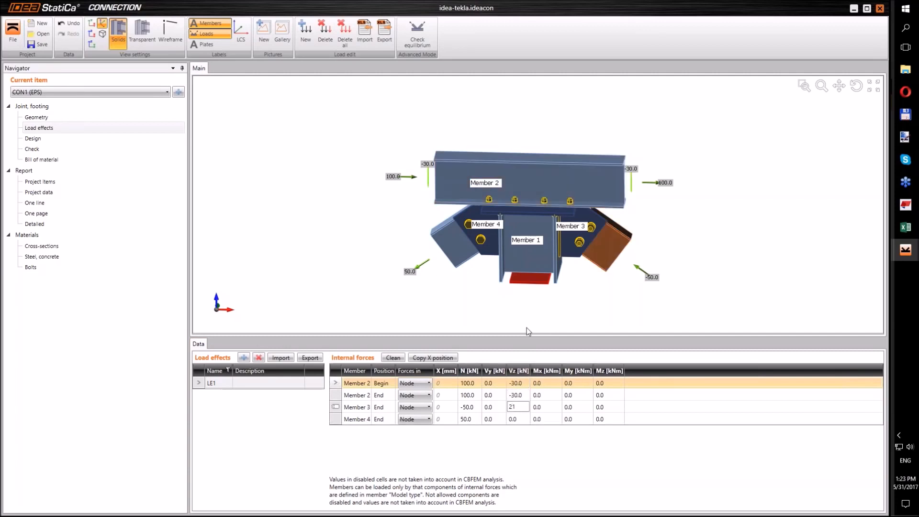
pyautogui.press('Return')
pyautogui.write('-24')
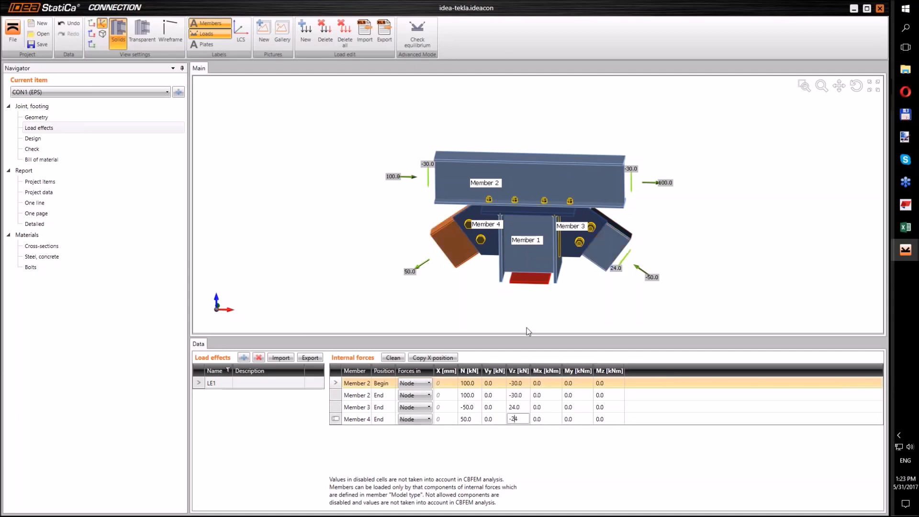
pyautogui.press('Tab')
pyautogui.moveTo(680, 221); pyautogui.dragTo(655, 231, button='middle')
pyautogui.scroll(3, 514, 215)
pyautogui.keyDown('ctrl'); pyautogui.moveTo(514, 214); pyautogui.dragTo(489, 220, button='middle'); pyautogui.keyUp('ctrl')
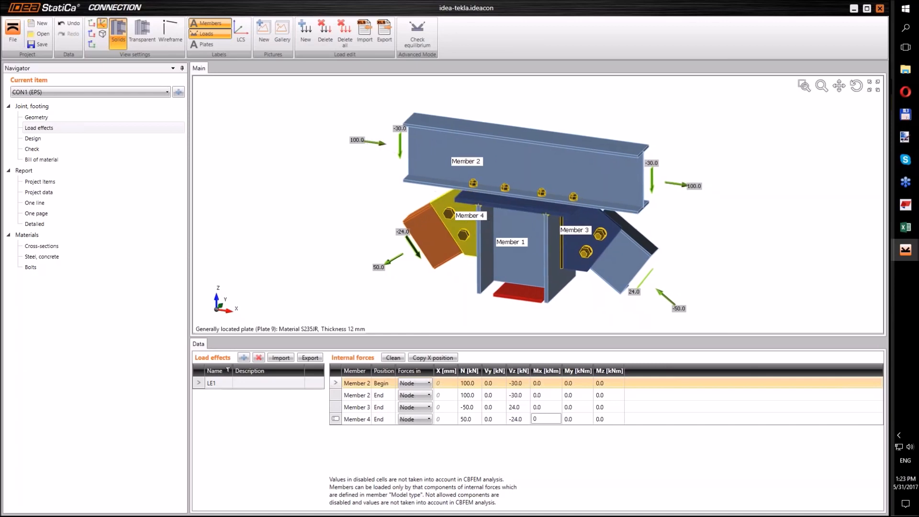
# Step: Set the shear force transfer of all three bolt groups to Bearing - tension/shear interaction in the joint design
pyautogui.click(29, 140)
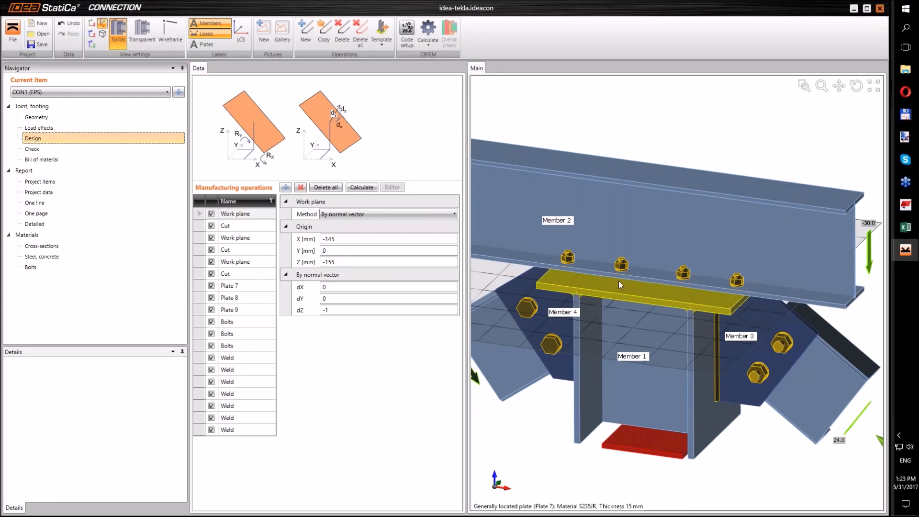
pyautogui.click(571, 261)
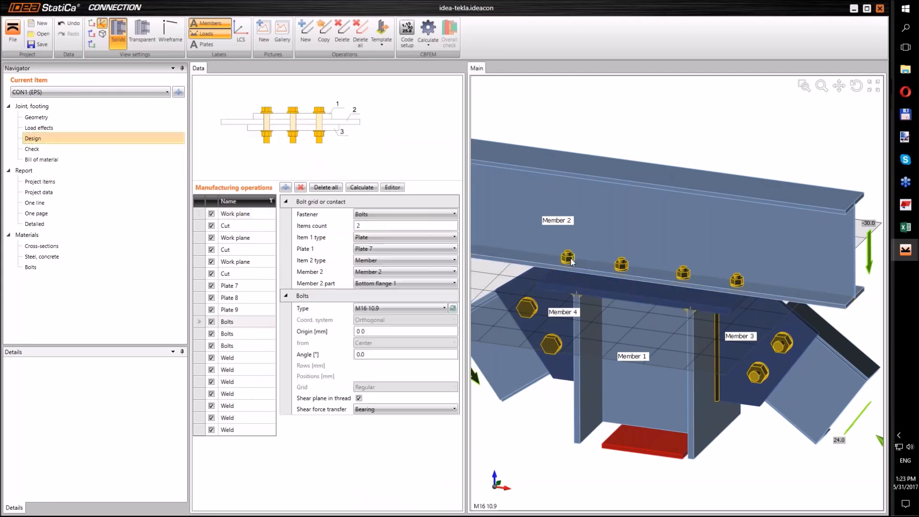
pyautogui.click(414, 410)
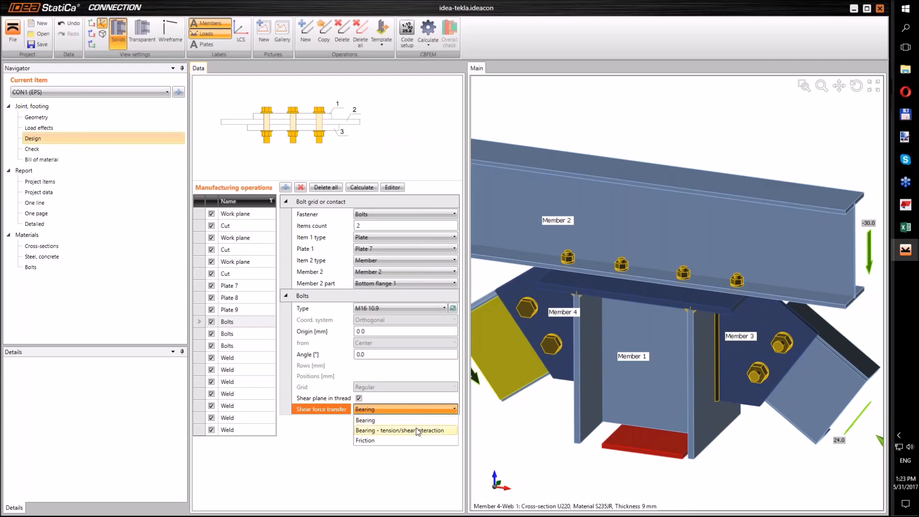
pyautogui.click(420, 430)
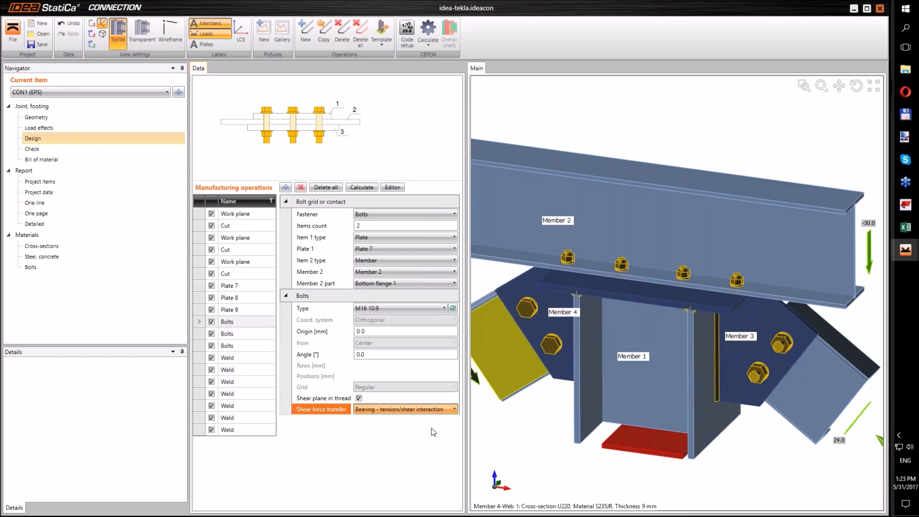
pyautogui.click(528, 313)
pyautogui.click(404, 409)
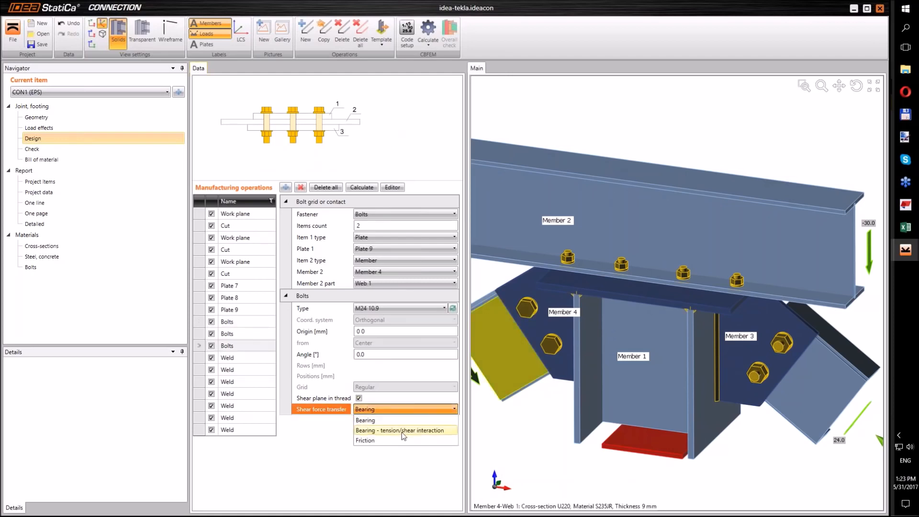
pyautogui.click(403, 430)
pyautogui.click(757, 375)
pyautogui.click(429, 410)
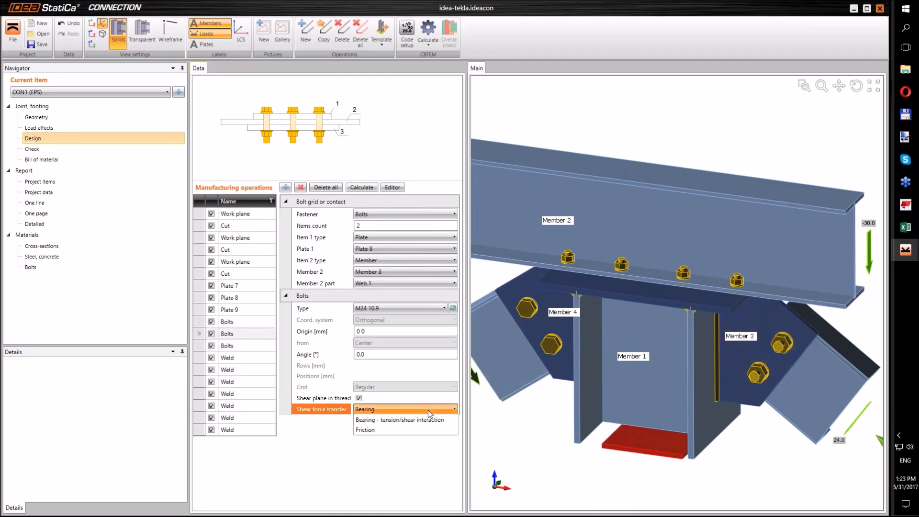
pyautogui.click(425, 430)
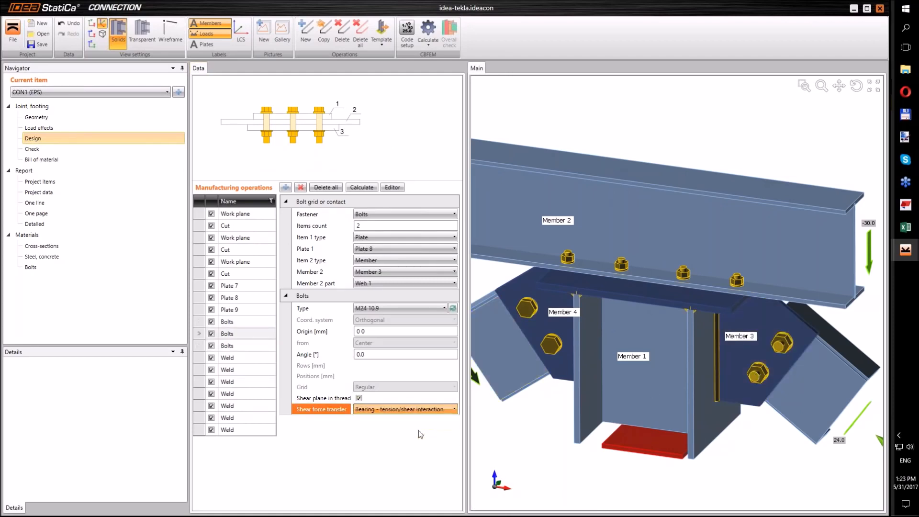
# Step: Open the joint check and run the stress-strain calculation
pyautogui.click(32, 150)
pyautogui.click(328, 45)
pyautogui.click(335, 57)
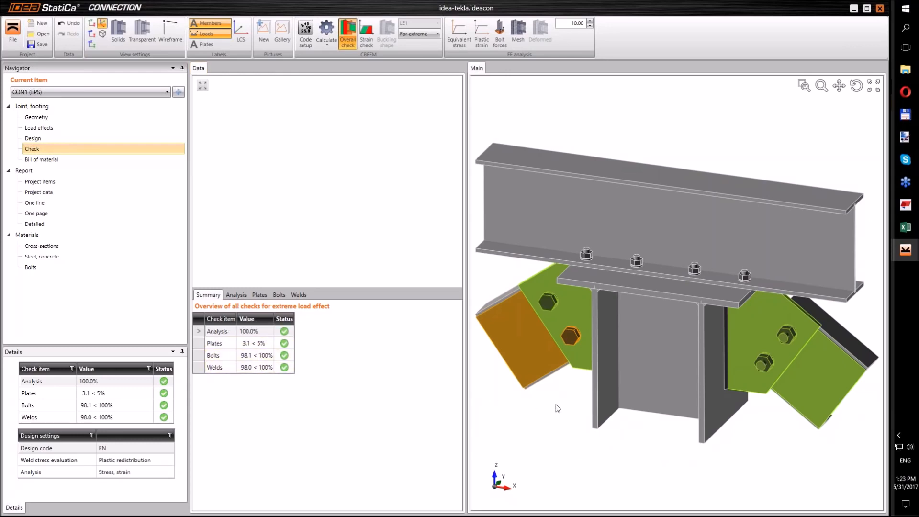
# Step: Examine the bolt check results, focusing on the lower bolt connecting Member 4 to its gusset plate
pyautogui.moveTo(567, 400); pyautogui.dragTo(564, 362, button='right')
pyautogui.scroll(2, 564, 362)
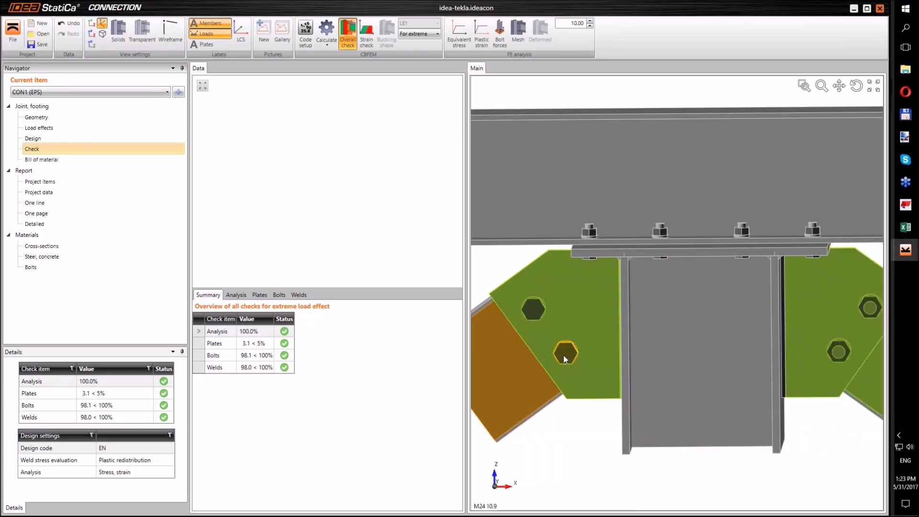
pyautogui.moveTo(567, 408); pyautogui.dragTo(633, 361, button='middle')
pyautogui.moveTo(644, 398)
pyautogui.mouseDown(button='right')
pyautogui.moveTo(632, 389)
pyautogui.moveTo(639, 396)
pyautogui.mouseUp(button='right')
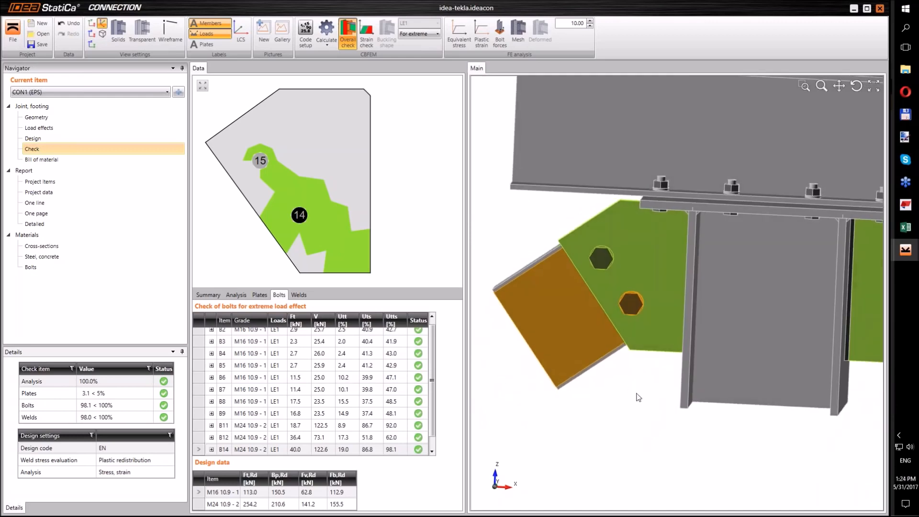
pyautogui.scroll(-1, 434, 343)
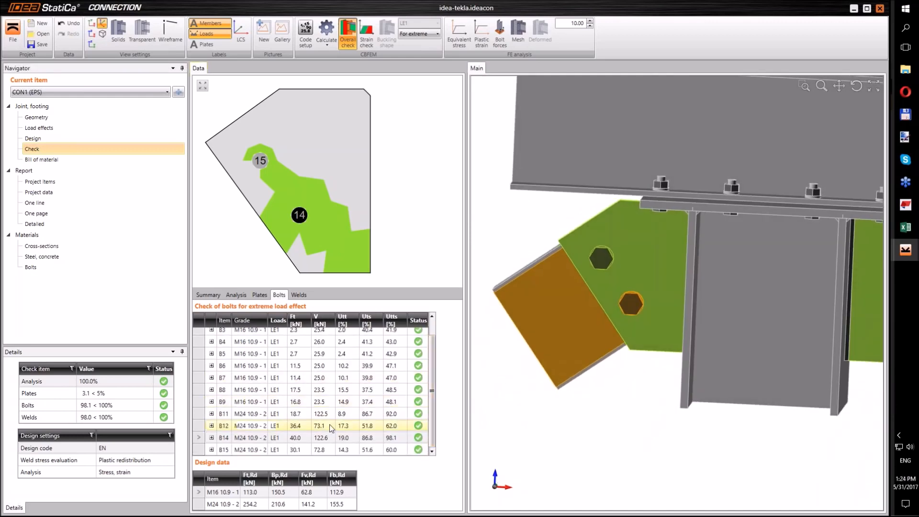
# Step: Expand the detailed check of bolt B14 and read its utilization and resistance formulas
pyautogui.click(211, 437)
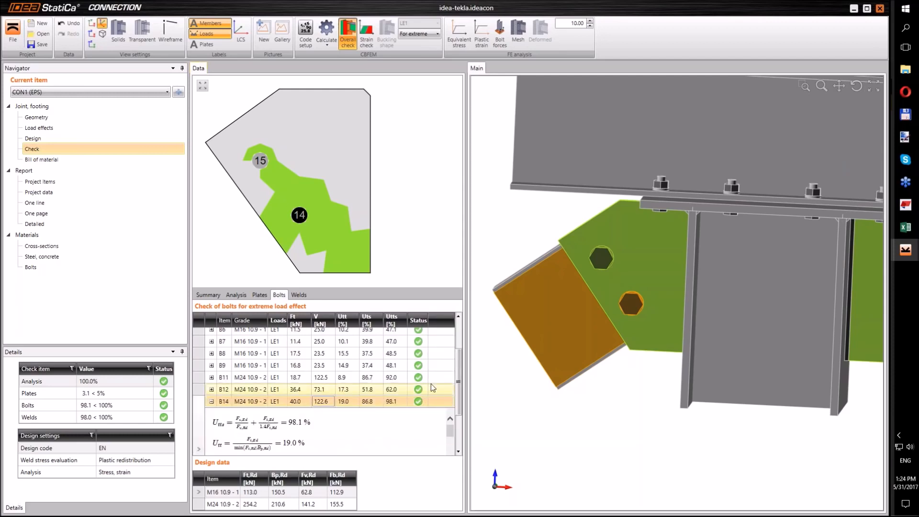
pyautogui.moveTo(460, 369); pyautogui.dragTo(458, 403)
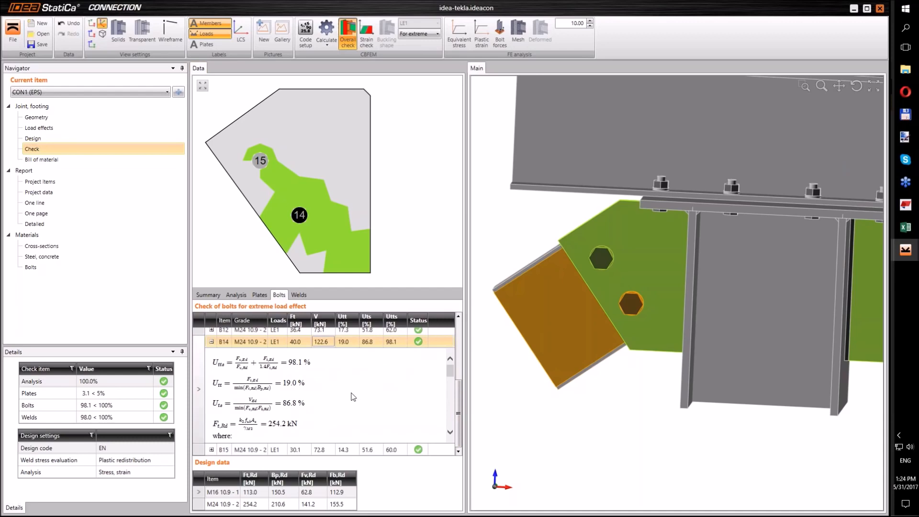
pyautogui.scroll(1, 339, 390)
pyautogui.scroll(-2, 339, 389)
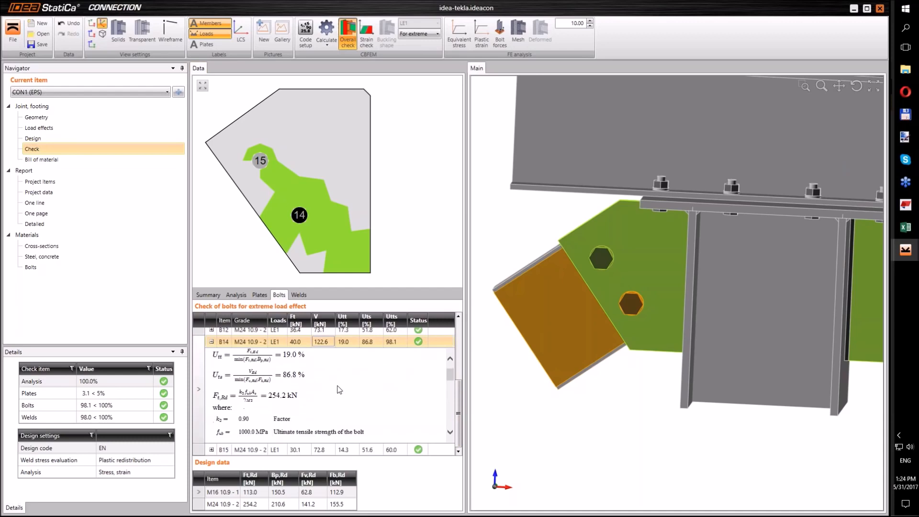
# Step: Display equivalent stress with the mesh and bolt forces, and inspect the two bolts in Member 4's gusset plate up close
pyautogui.click(458, 43)
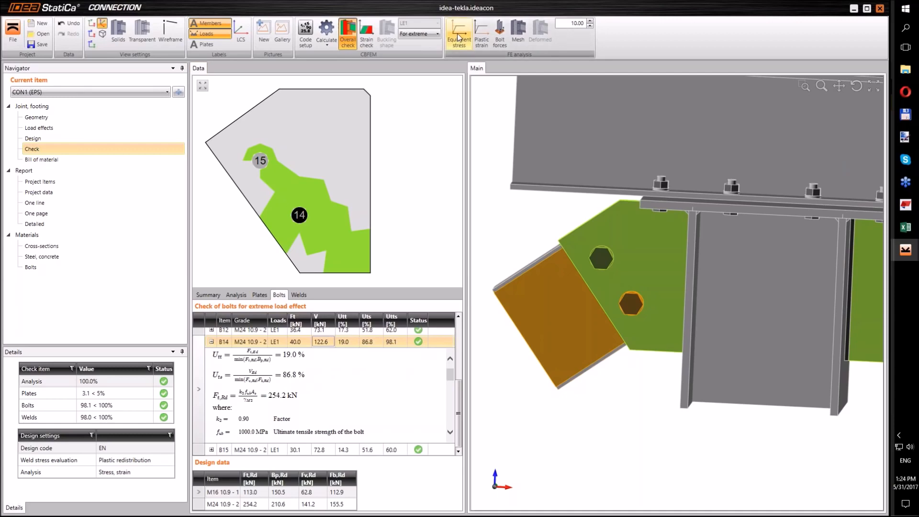
pyautogui.click(519, 35)
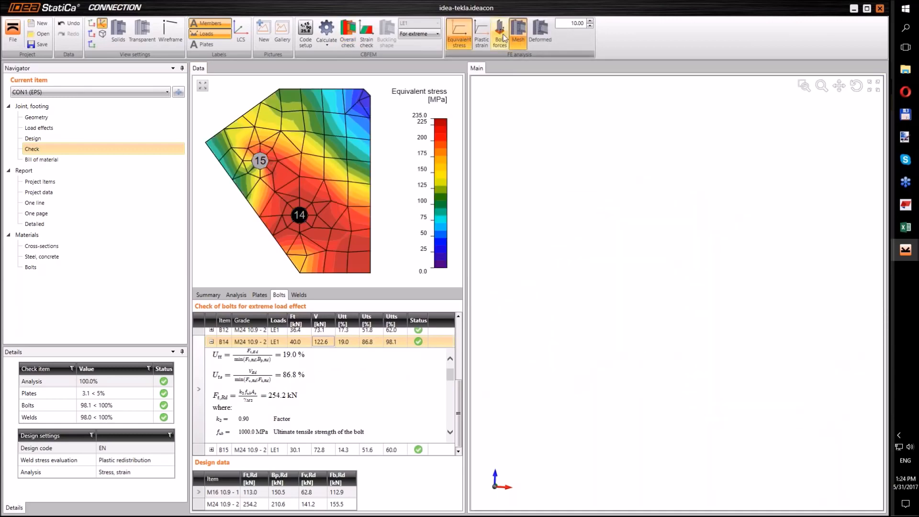
pyautogui.click(504, 47)
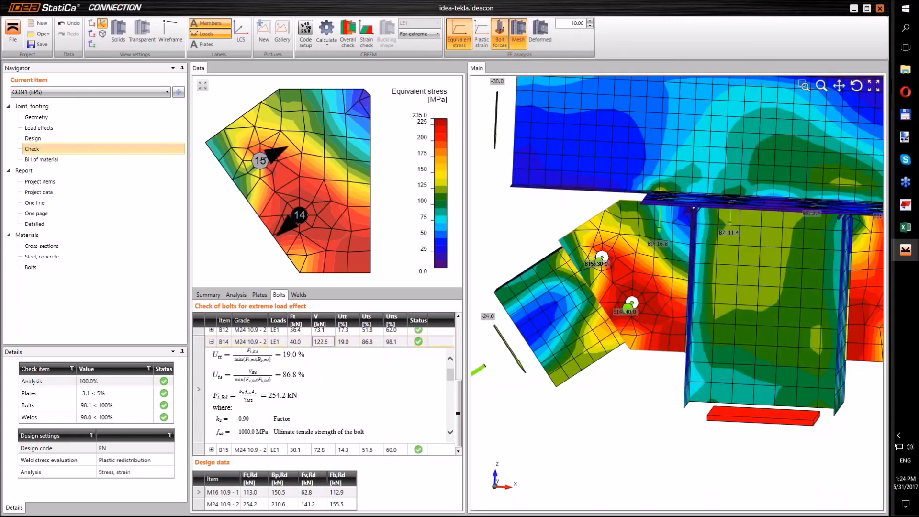
pyautogui.moveTo(657, 253); pyautogui.dragTo(649, 274, button='right')
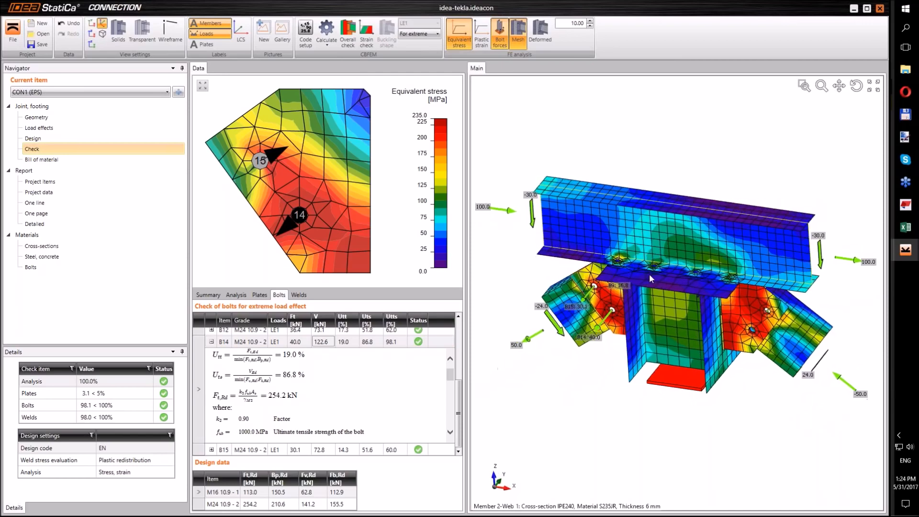
pyautogui.scroll(8, 593, 324)
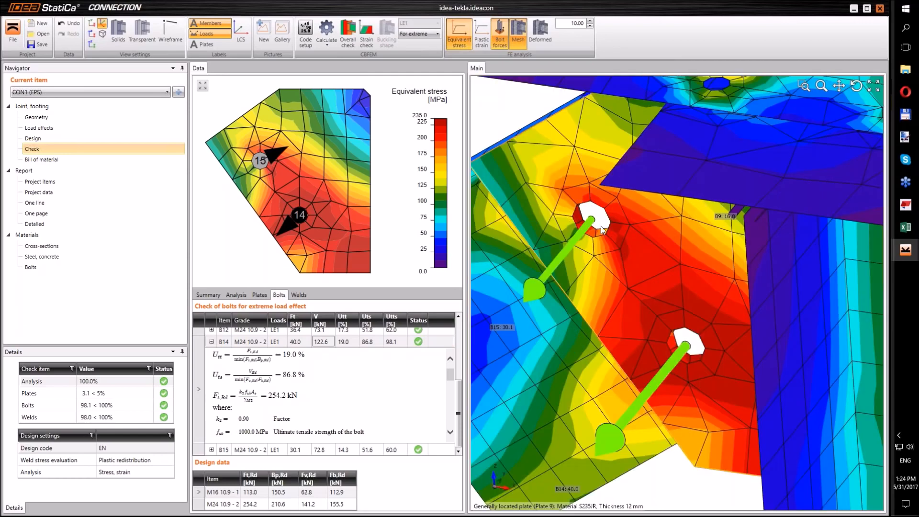
pyautogui.moveTo(602, 230); pyautogui.dragTo(638, 280, button='middle')
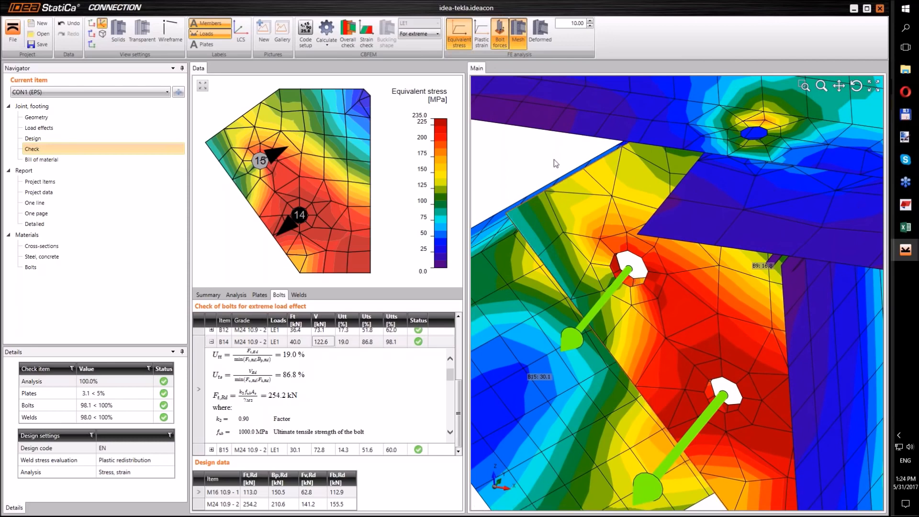
# Step: Collapse the B14 details, expand the detailed check of bolt B15 and read its tension, shear and bearing resistance formulas
pyautogui.click(618, 278)
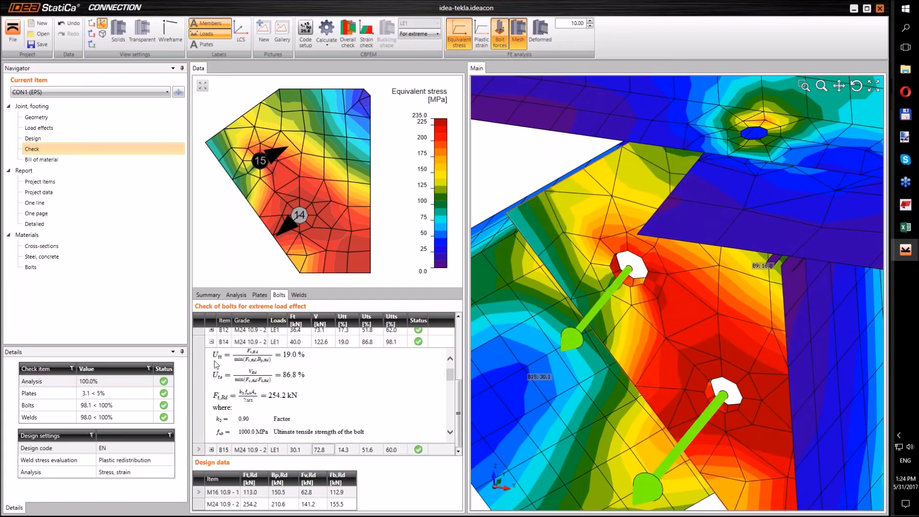
pyautogui.click(211, 341)
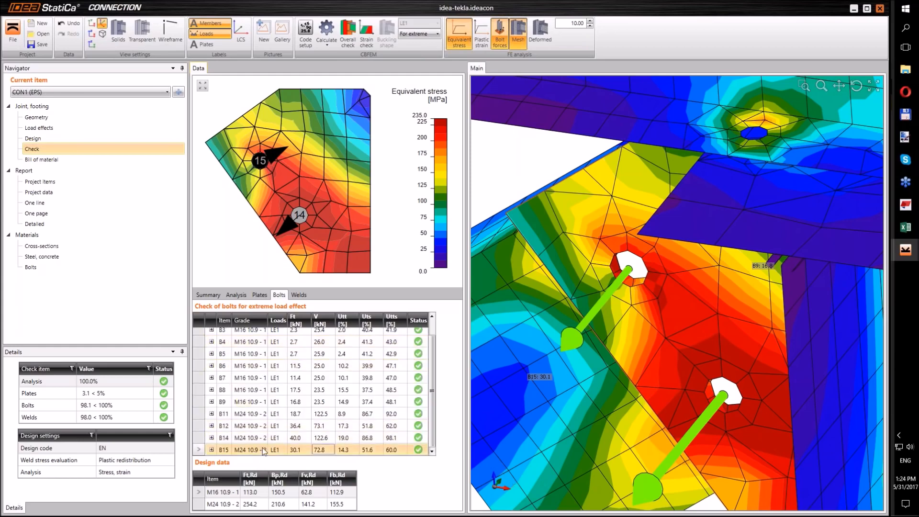
pyautogui.click(211, 450)
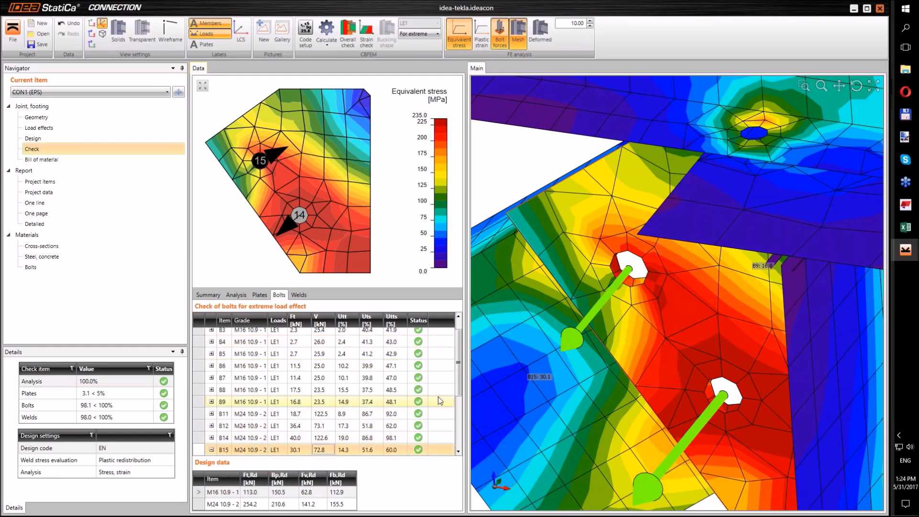
pyautogui.moveTo(458, 380); pyautogui.dragTo(458, 433)
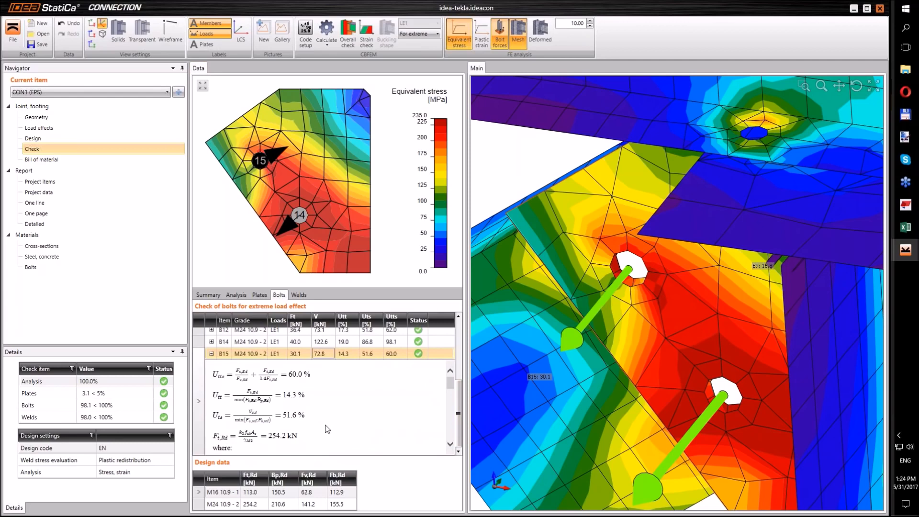
pyautogui.scroll(-5, 327, 429)
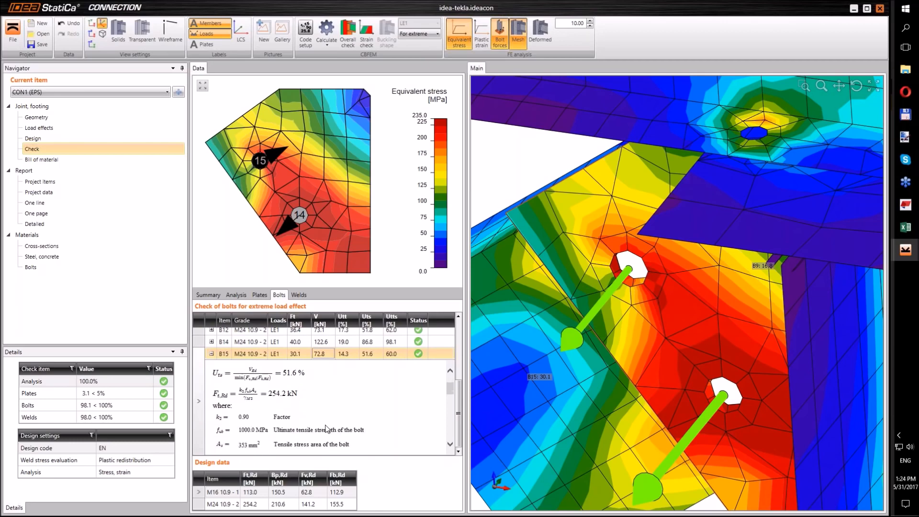
pyautogui.scroll(-5, 328, 421)
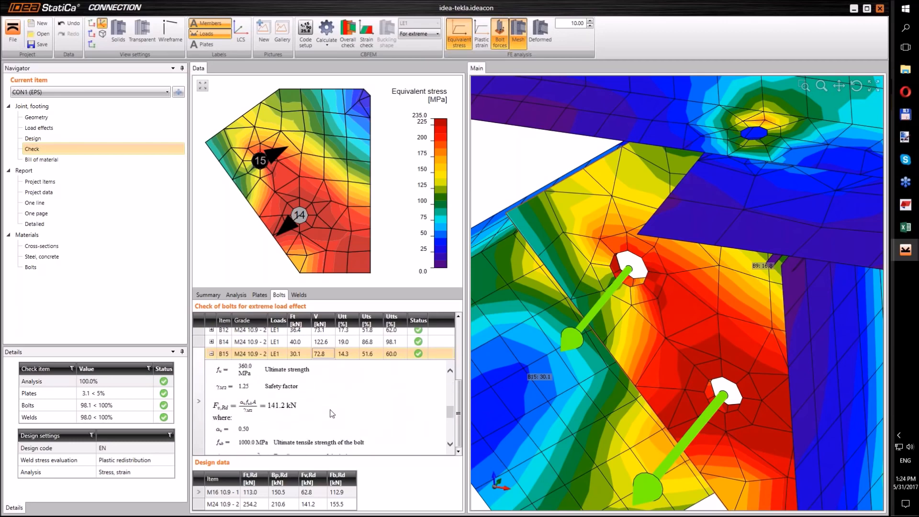
pyautogui.scroll(-1, 332, 414)
pyautogui.scroll(-1, 332, 413)
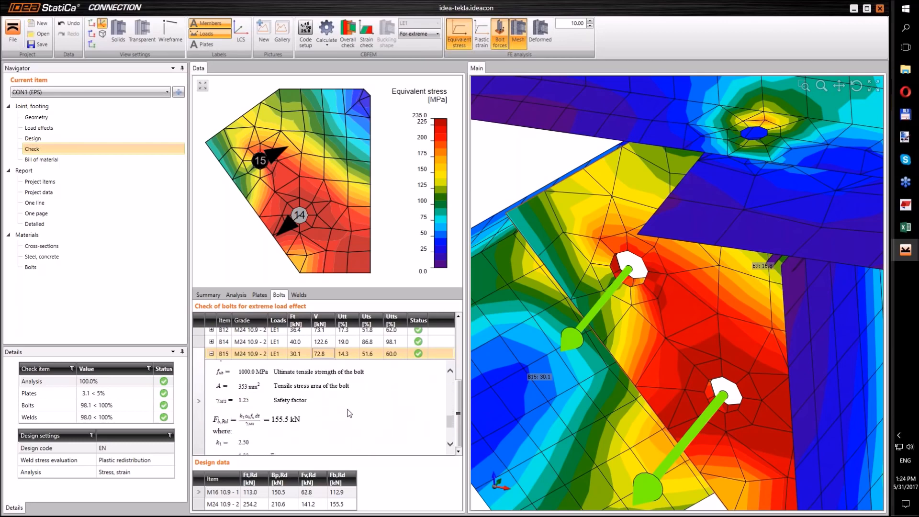
# Step: Run the Stress/strain - Buckling calculation and open the local buckling results of the joint
pyautogui.click(327, 42)
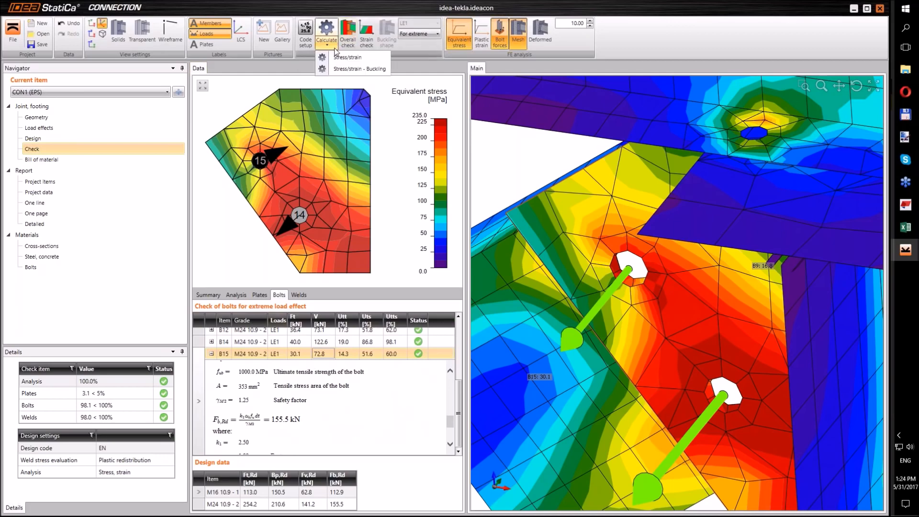
pyautogui.click(342, 69)
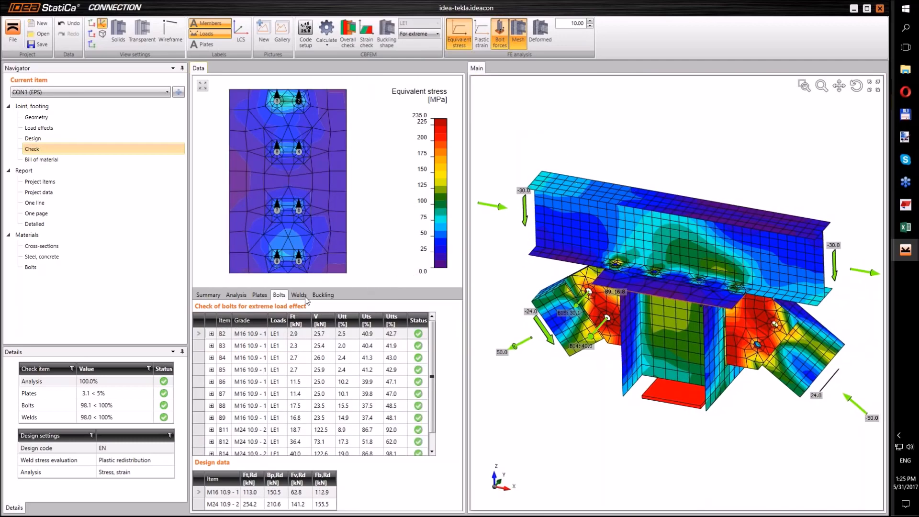
pyautogui.click(322, 295)
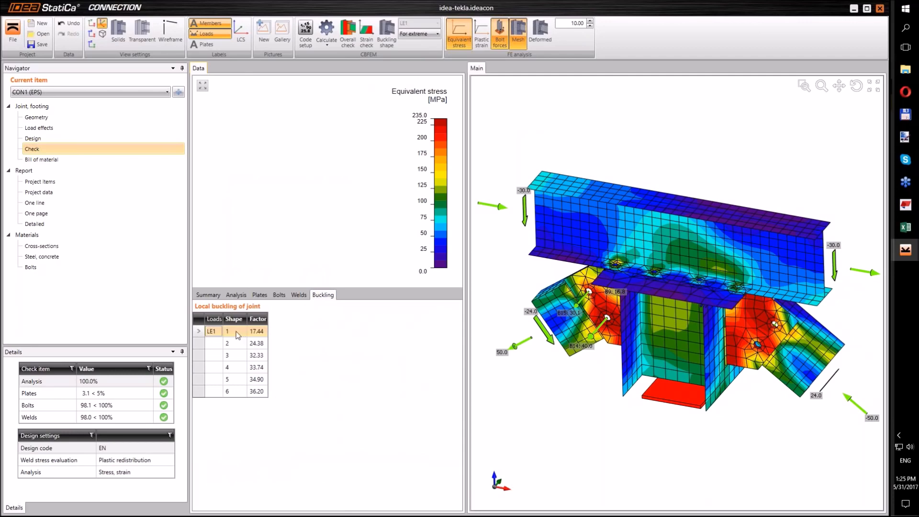
# Step: Display the buckling shape on the model and view shapes 2, 3 and 4 in turn
pyautogui.click(387, 34)
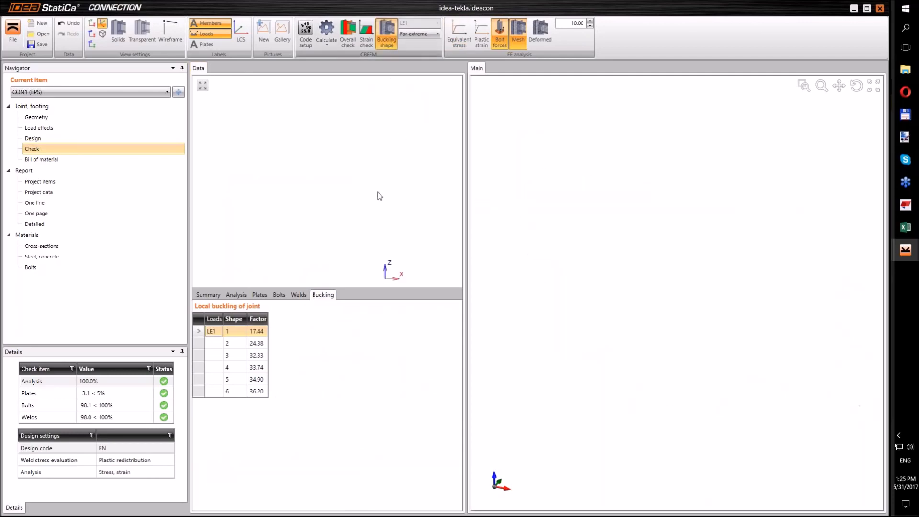
pyautogui.click(200, 344)
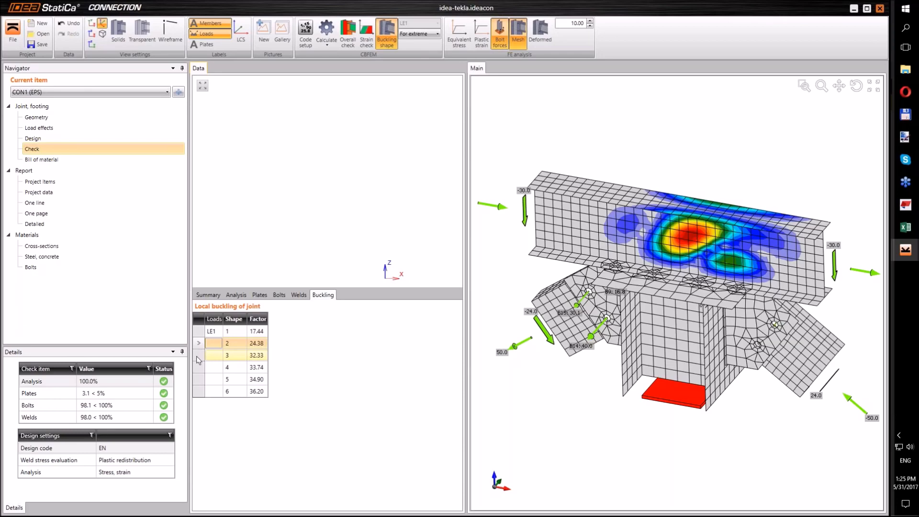
pyautogui.click(197, 357)
pyautogui.click(196, 369)
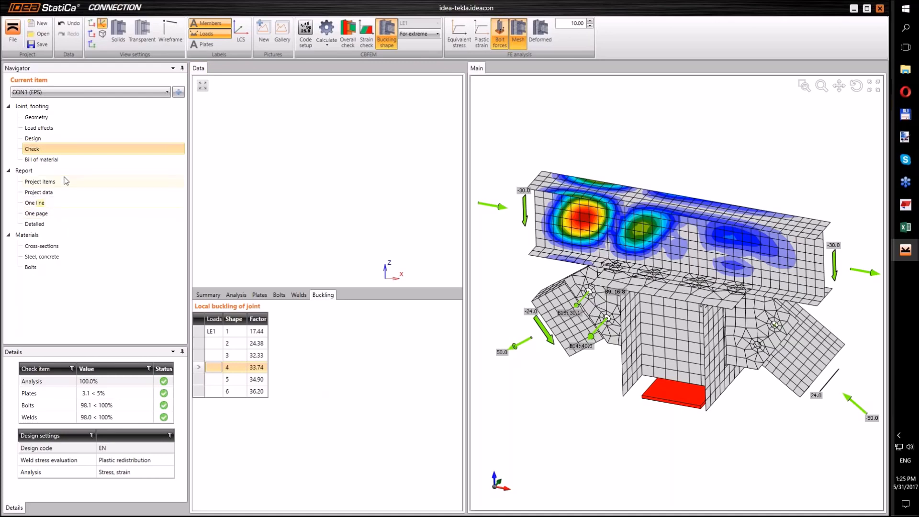
# Step: Open the joint's bill of material, add drawings to it and review the plate drawings
pyautogui.click(48, 161)
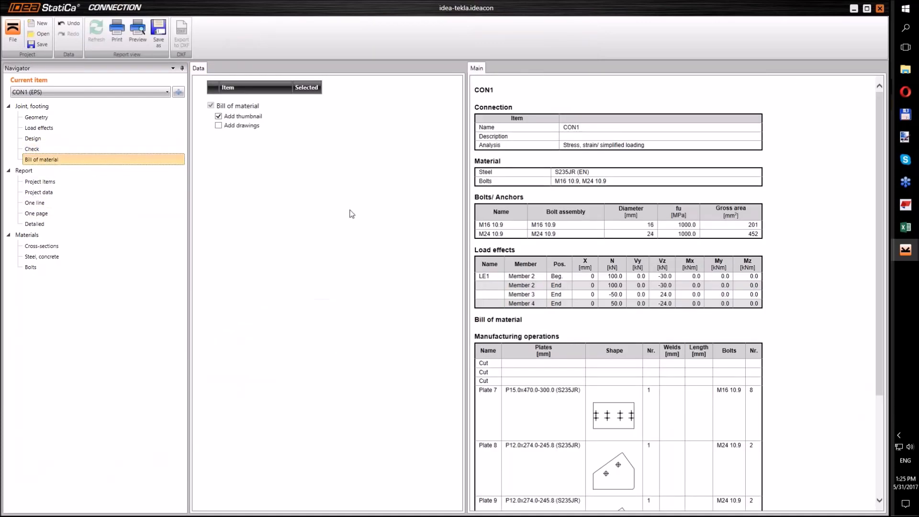
pyautogui.click(218, 125)
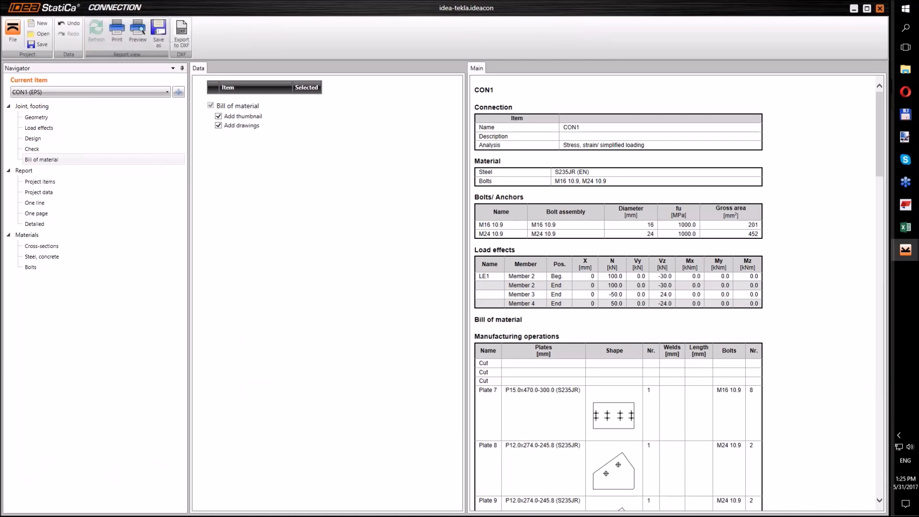
pyautogui.scroll(-3, 627, 368)
pyautogui.scroll(-15, 627, 370)
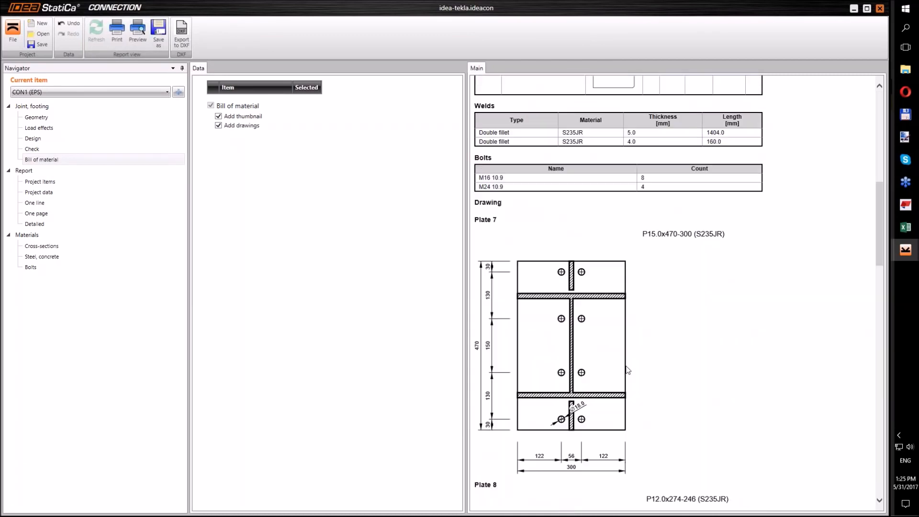
pyautogui.scroll(-3, 627, 369)
pyautogui.scroll(-13, 627, 369)
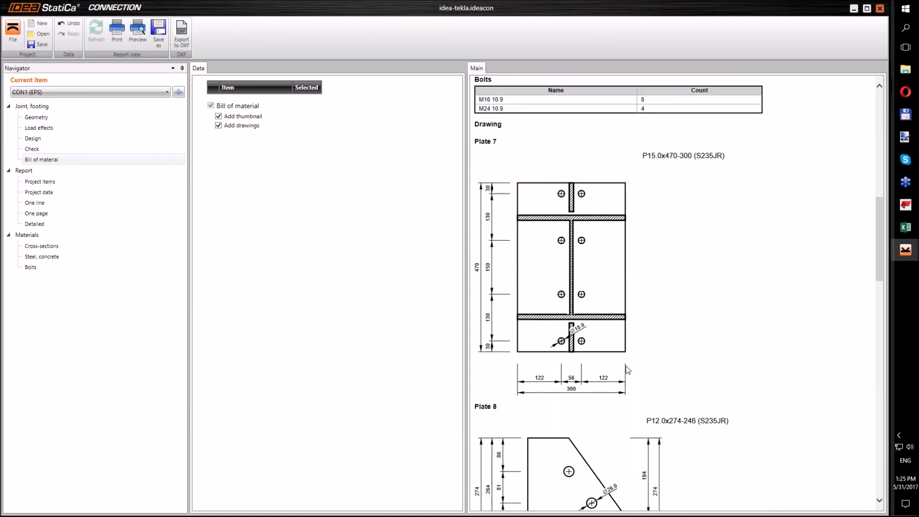
pyautogui.scroll(-5, 628, 370)
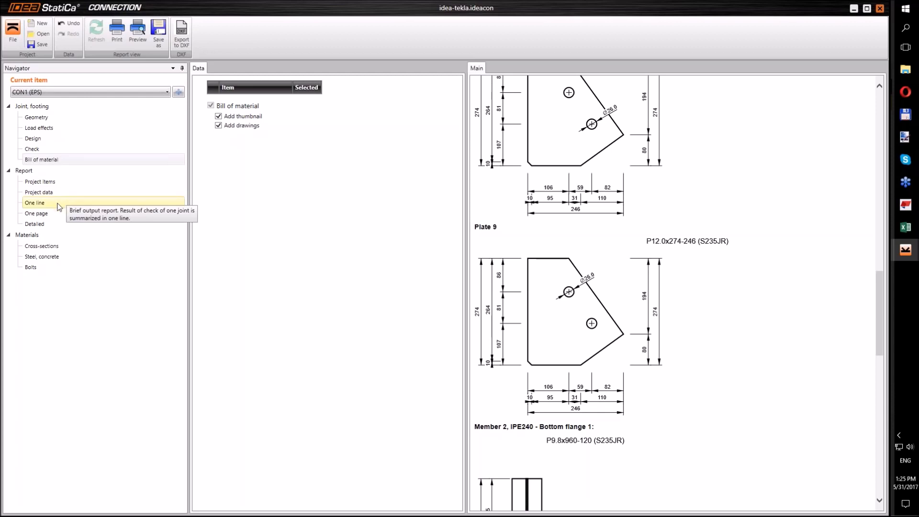
# Step: Generate the detailed report with buckling results and the bill of material including drawings added
pyautogui.click(34, 223)
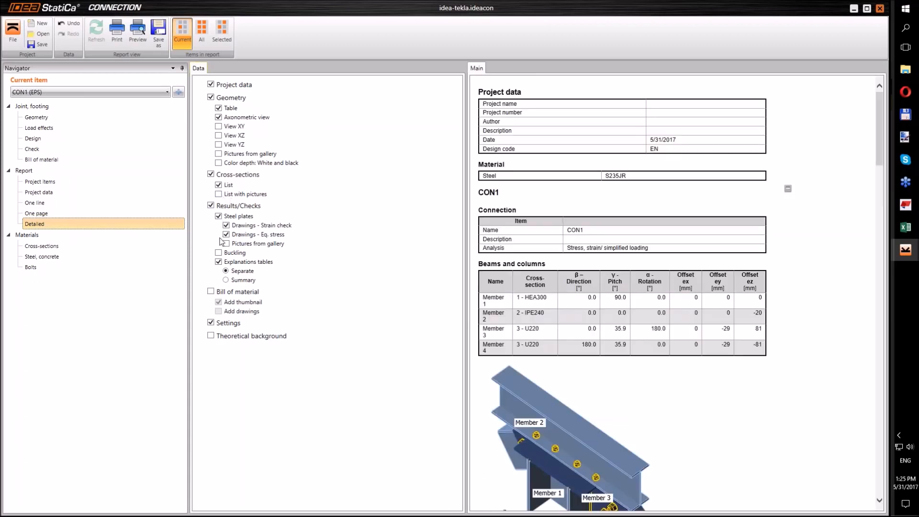
pyautogui.click(218, 252)
pyautogui.click(211, 292)
pyautogui.click(218, 312)
pyautogui.click(94, 28)
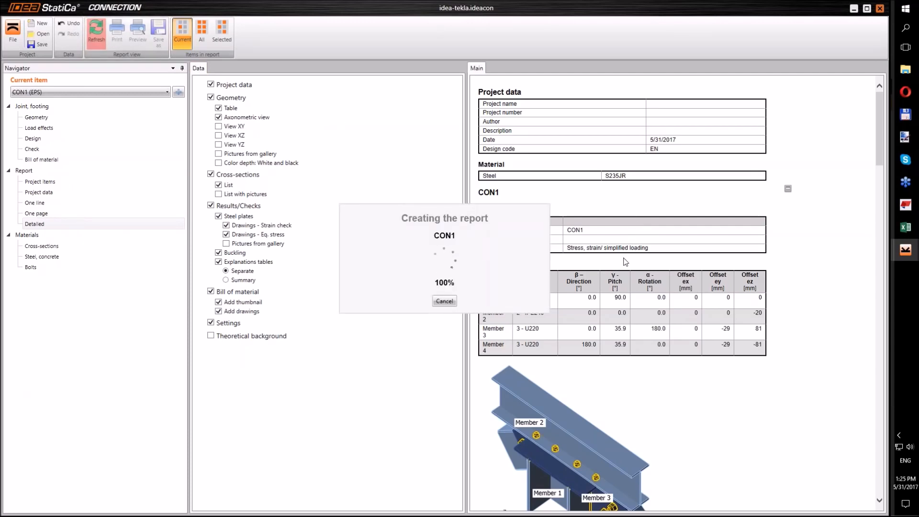
# Step: Examine the detailed report from the geometry and stress results through to the weld, bolt and plate drawing sections
pyautogui.scroll(-10, 624, 262)
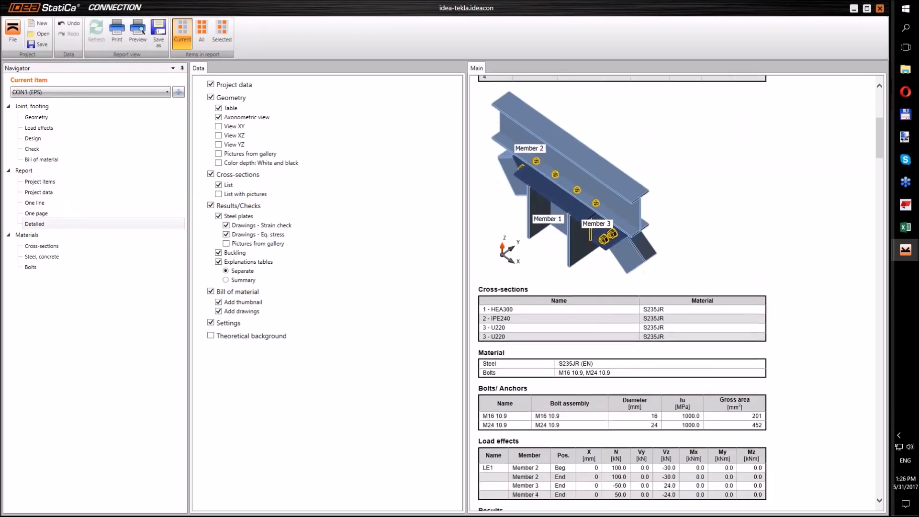
pyautogui.scroll(-15, 626, 262)
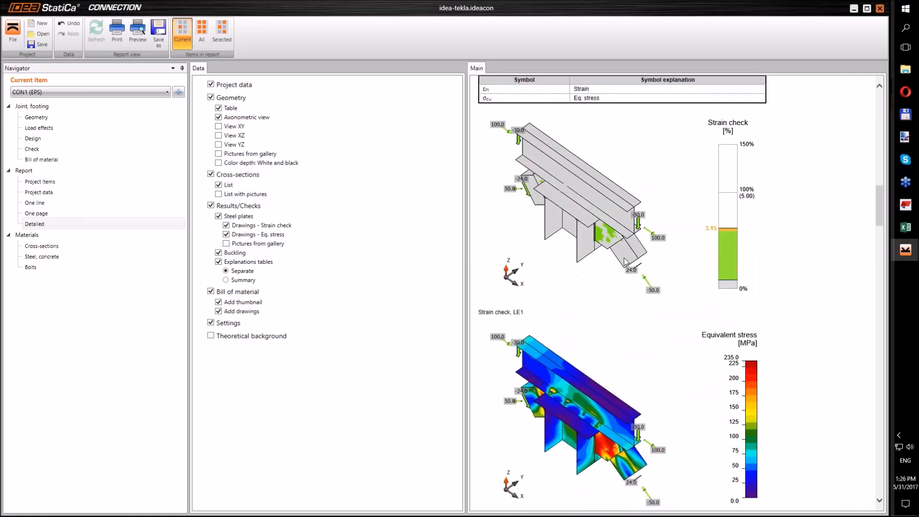
pyautogui.scroll(-15, 626, 262)
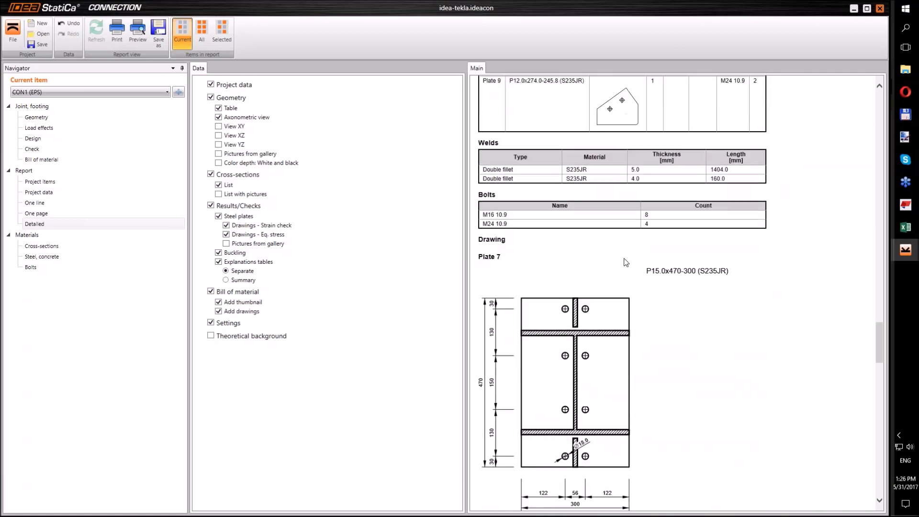
pyautogui.scroll(-10, 626, 262)
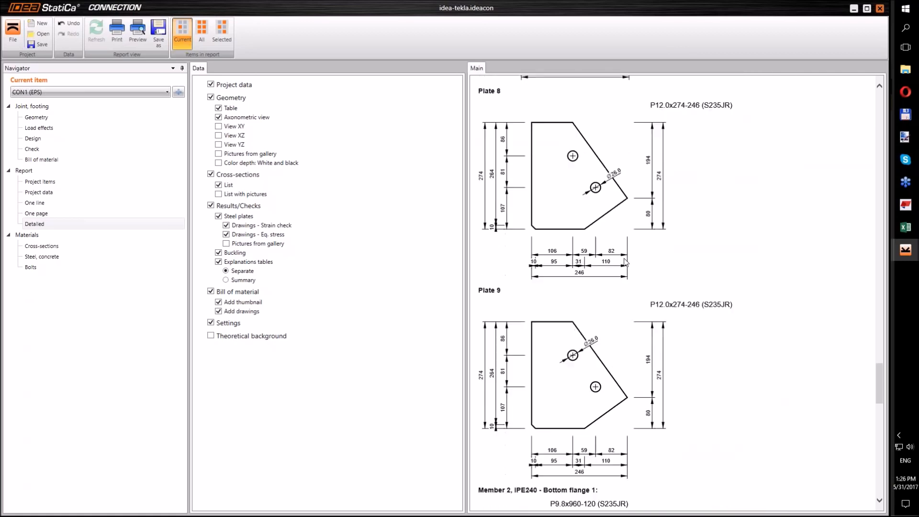
pyautogui.scroll(-1, 626, 261)
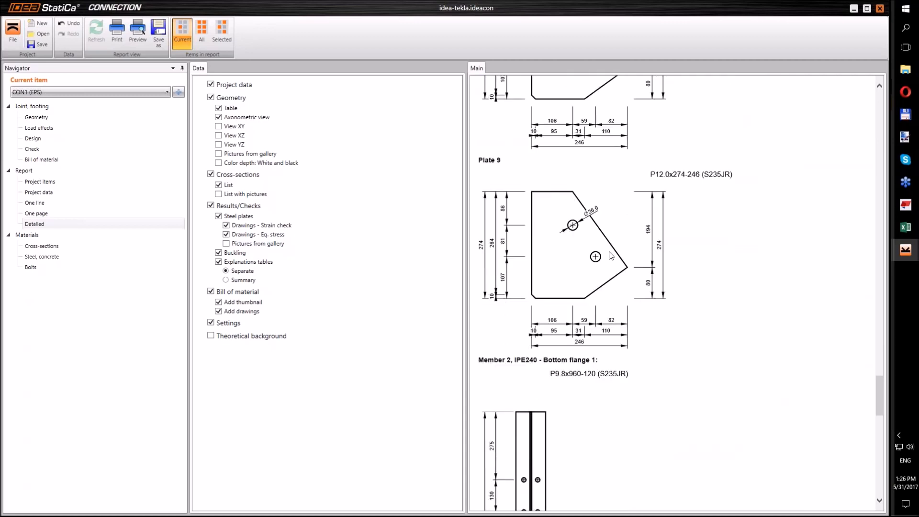
pyautogui.scroll(6, 611, 255)
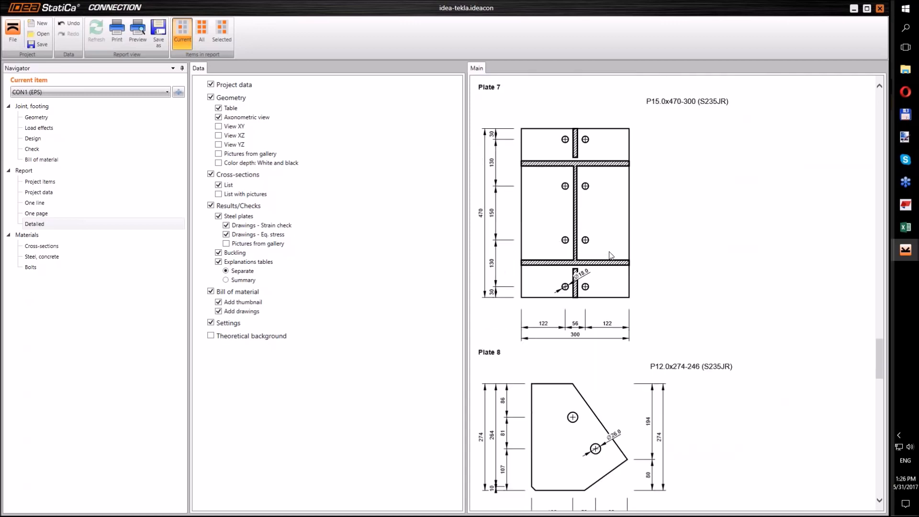
pyautogui.scroll(2, 611, 255)
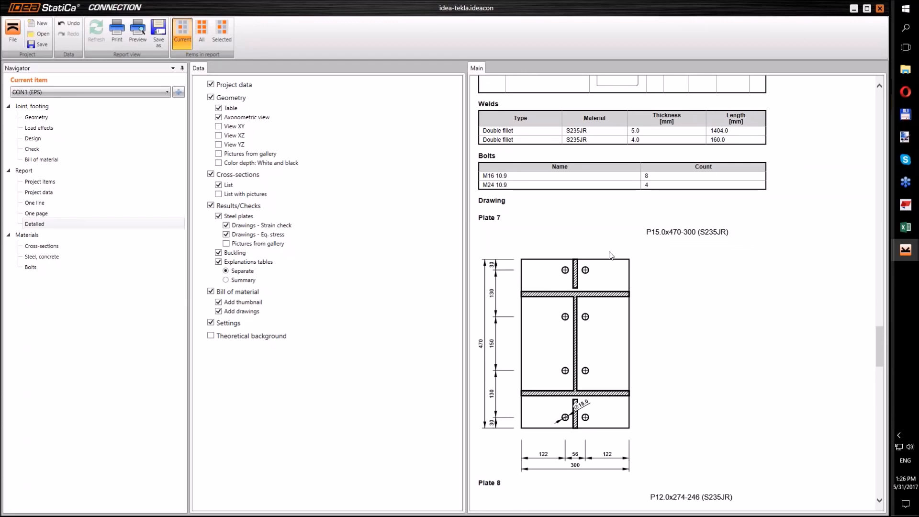
pyautogui.scroll(1, 611, 255)
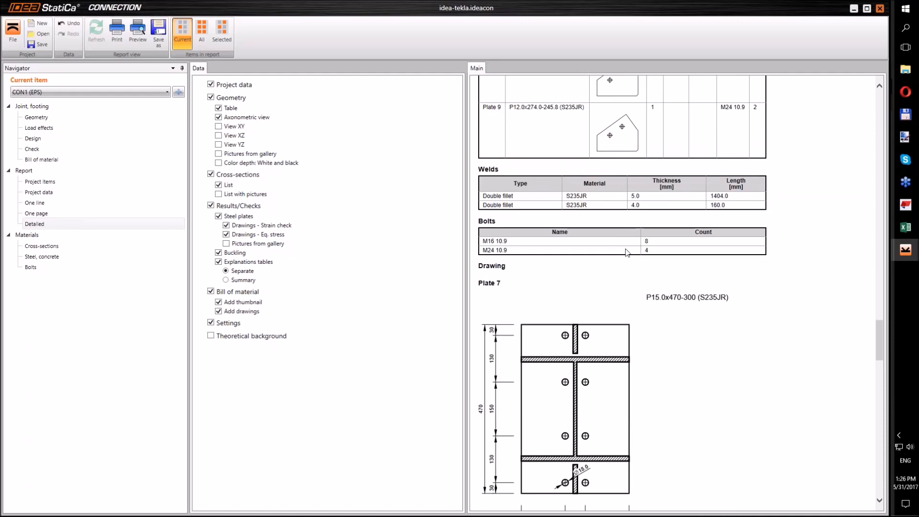